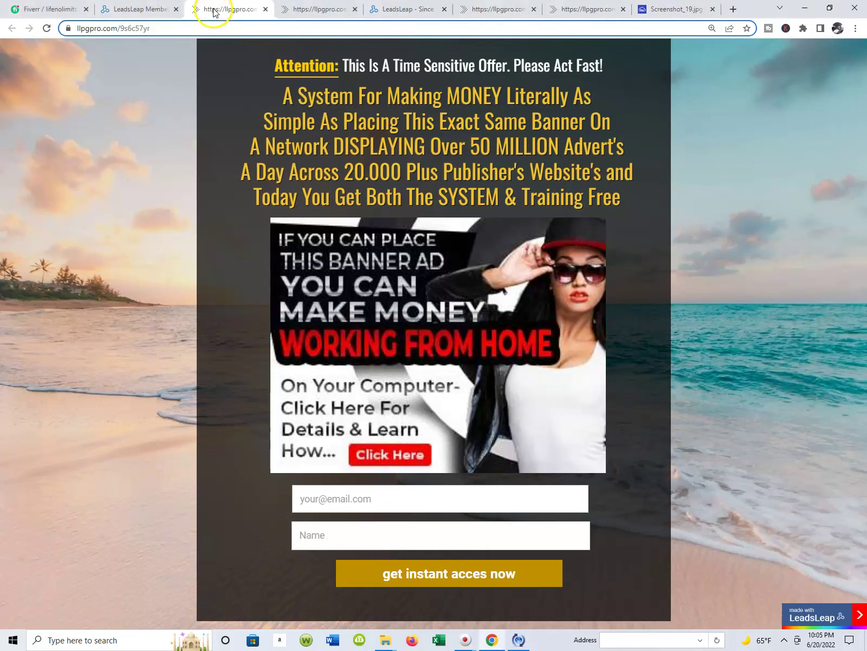
- Examine the llpgpro.com/93ksypm7 bridge page, including its banner, headline, embedded video and registration link
{"action": "left_click", "coordinate": [321, 8]}
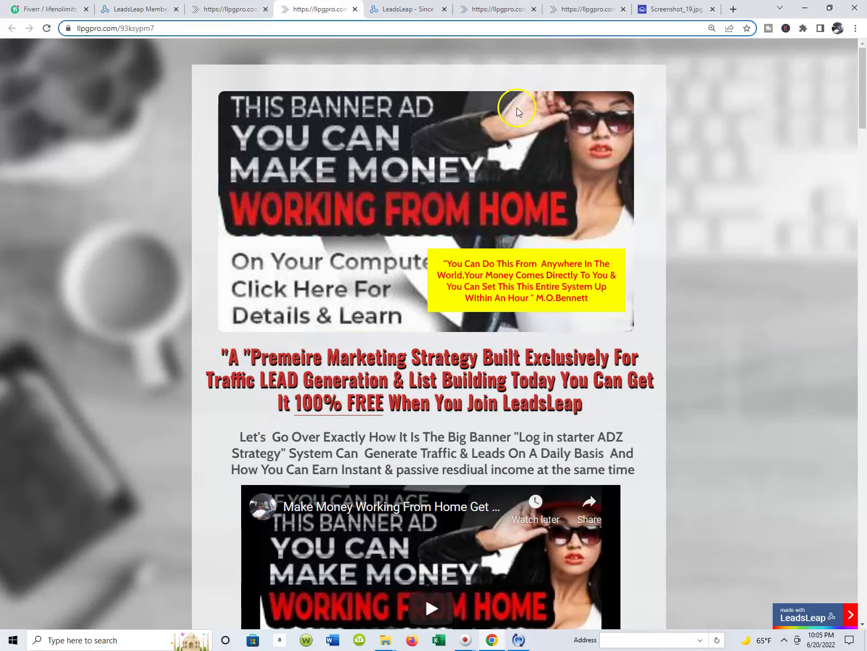
{"action": "scroll", "coordinate": [516, 108], "scroll_direction": "down", "scroll_amount": 4}
{"action": "scroll", "coordinate": [512, 109], "scroll_direction": "up", "scroll_amount": 4}
{"action": "scroll", "coordinate": [412, 109], "scroll_direction": "down", "scroll_amount": 3}
{"action": "scroll", "coordinate": [413, 110], "scroll_direction": "up", "scroll_amount": 3}
{"action": "scroll", "coordinate": [487, 136], "scroll_direction": "down", "scroll_amount": 1}
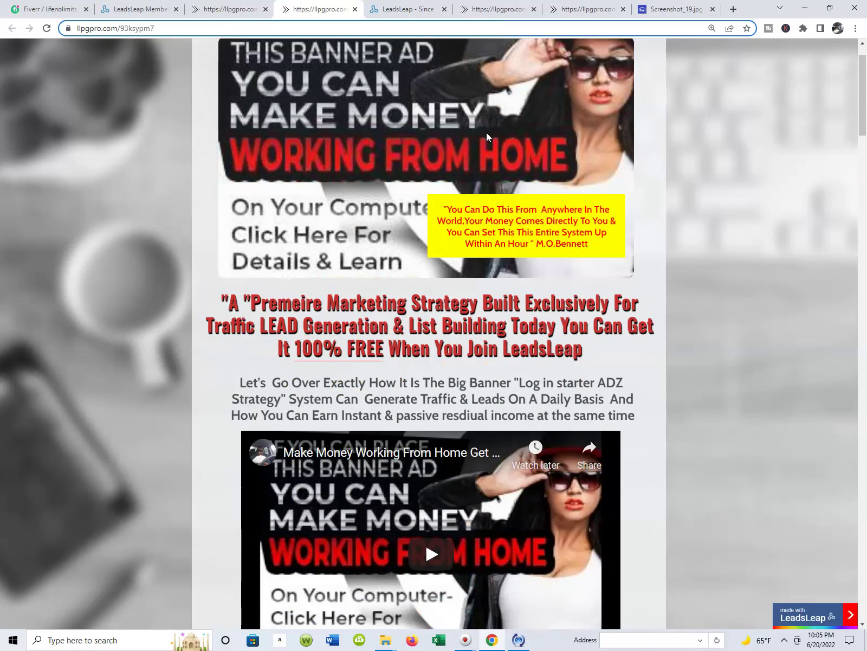
{"action": "scroll", "coordinate": [484, 135], "scroll_direction": "down", "scroll_amount": 2}
{"action": "scroll", "coordinate": [464, 199], "scroll_direction": "up", "scroll_amount": 1}
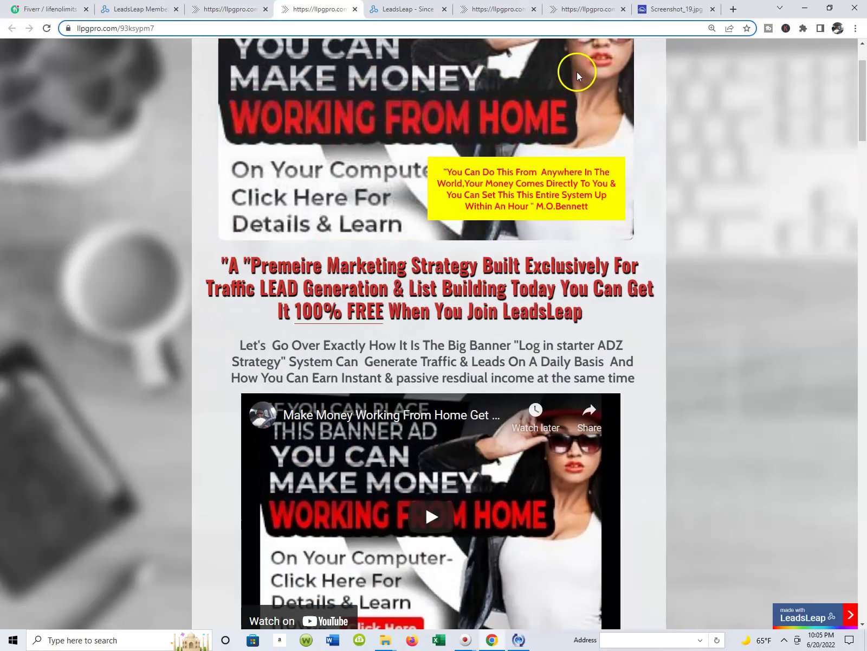
{"action": "scroll", "coordinate": [577, 76], "scroll_direction": "up", "scroll_amount": 2}
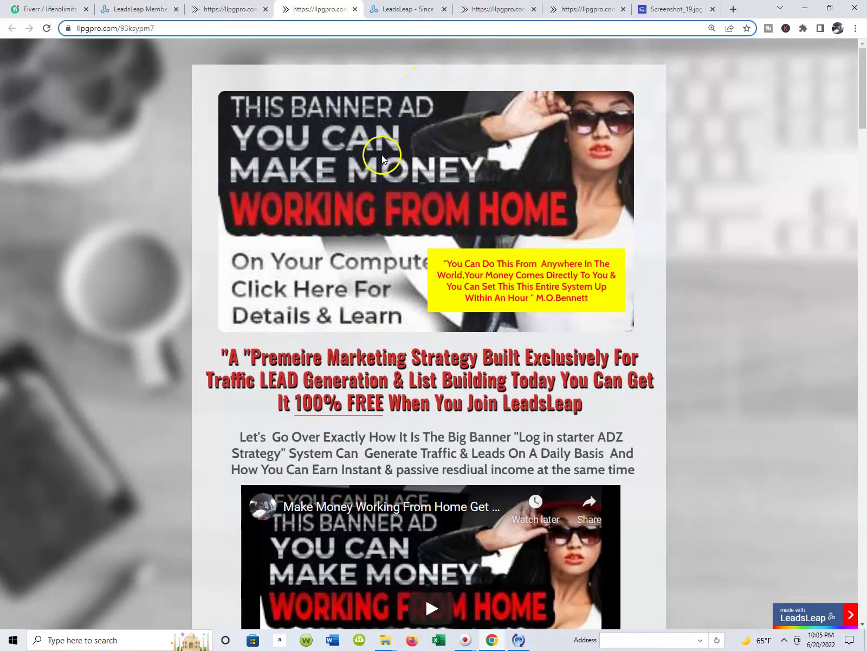
{"action": "scroll", "coordinate": [383, 158], "scroll_direction": "down", "scroll_amount": 10}
{"action": "scroll", "coordinate": [523, 151], "scroll_direction": "up", "scroll_amount": 5}
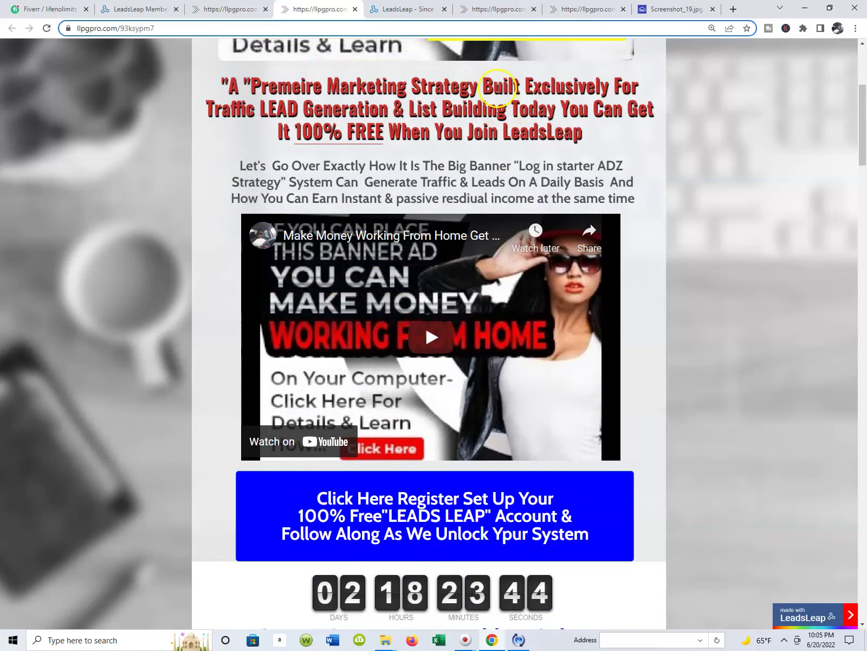
- Log in to the LeadsLeap member area and open the Page Manager
{"action": "left_click", "coordinate": [423, 9]}
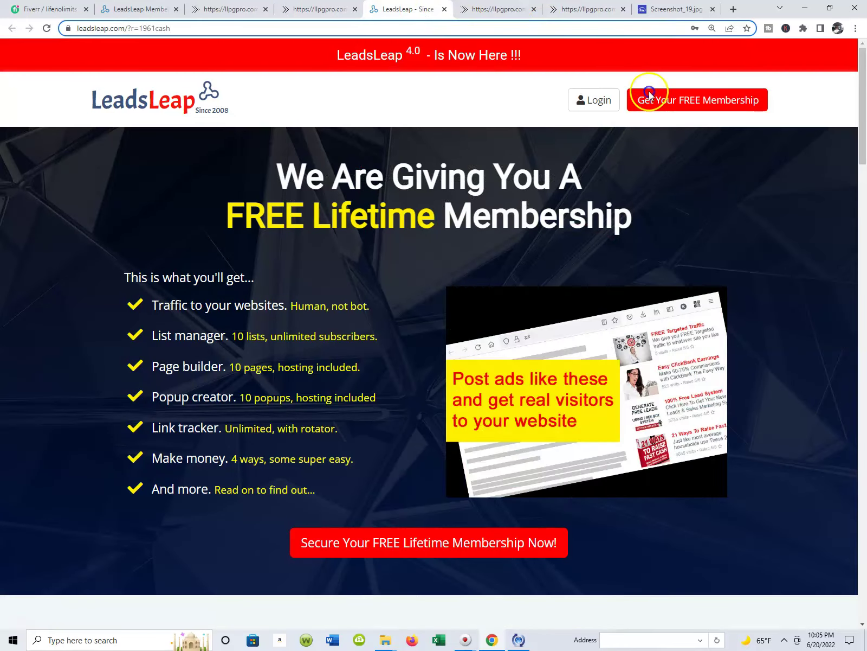
{"action": "left_click", "coordinate": [600, 98]}
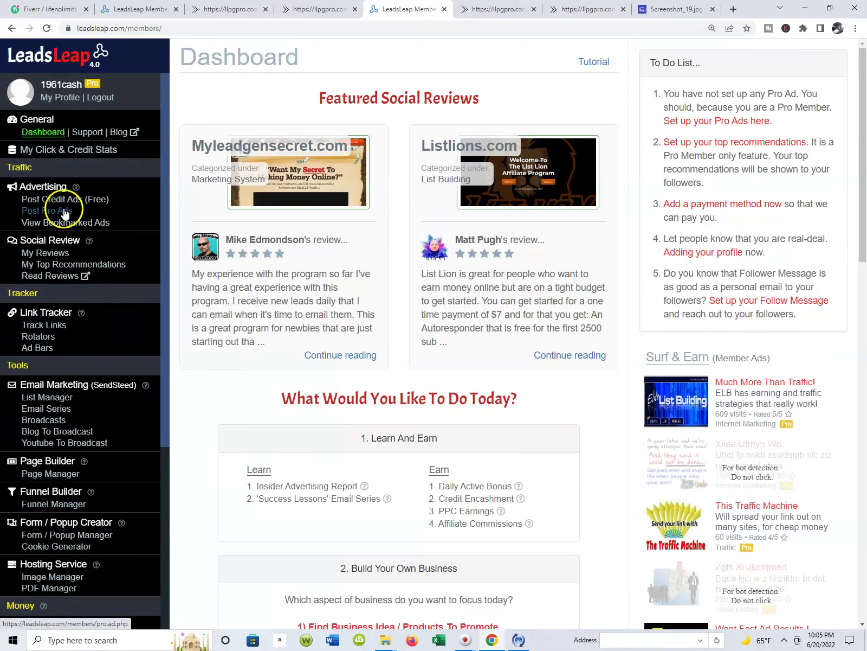
{"action": "scroll", "coordinate": [64, 213], "scroll_direction": "down", "scroll_amount": 2}
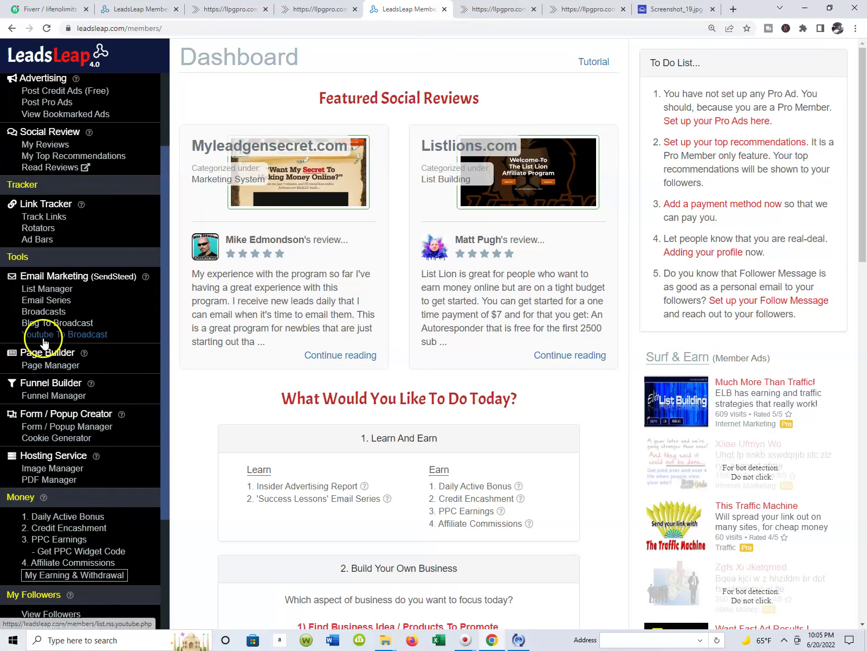
{"action": "left_click", "coordinate": [63, 366]}
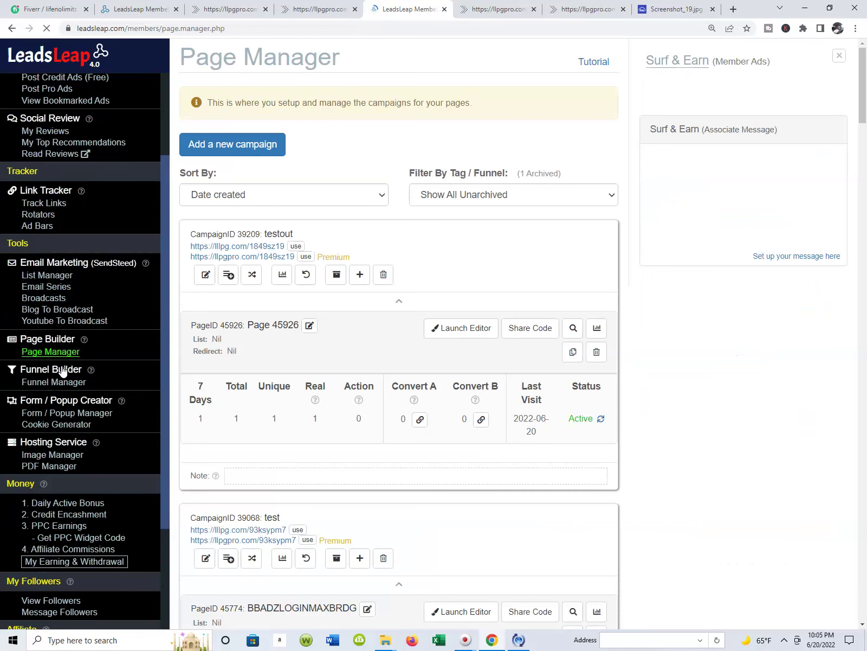
{"action": "left_click", "coordinate": [402, 123]}
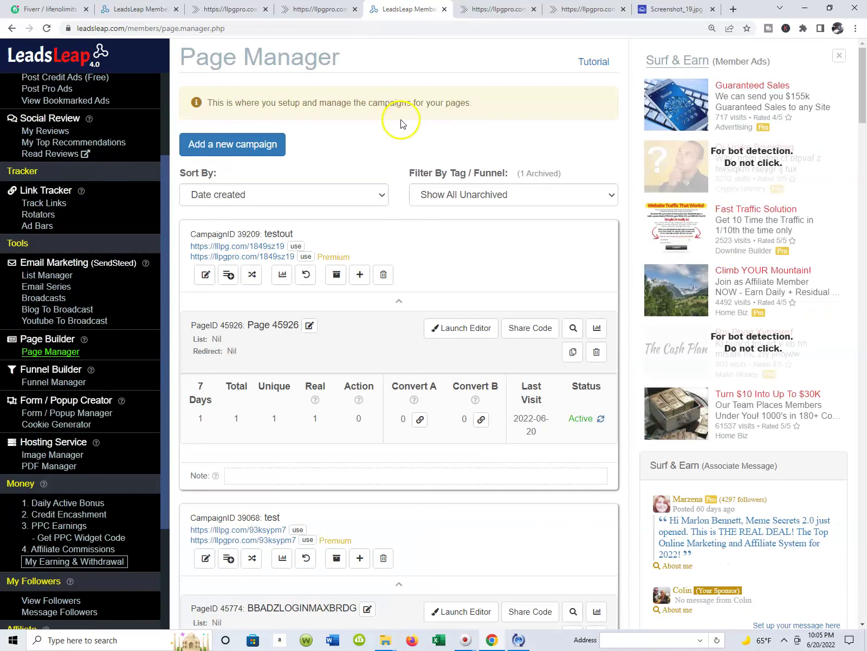
{"action": "left_click", "coordinate": [396, 126]}
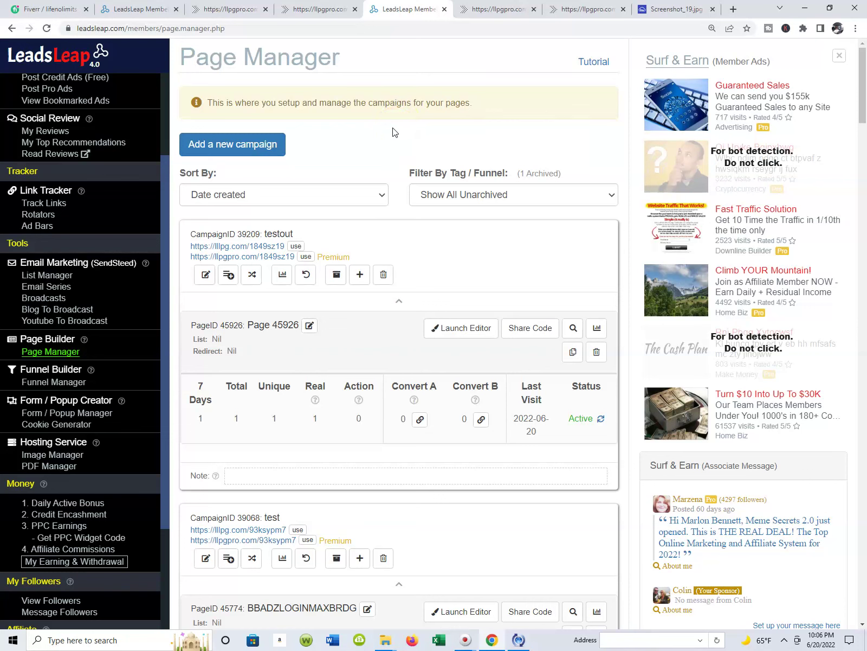
- Open the testout campaign's premium link and compare the live page with the banner capture page and its bridge page
{"action": "left_click", "coordinate": [262, 257]}
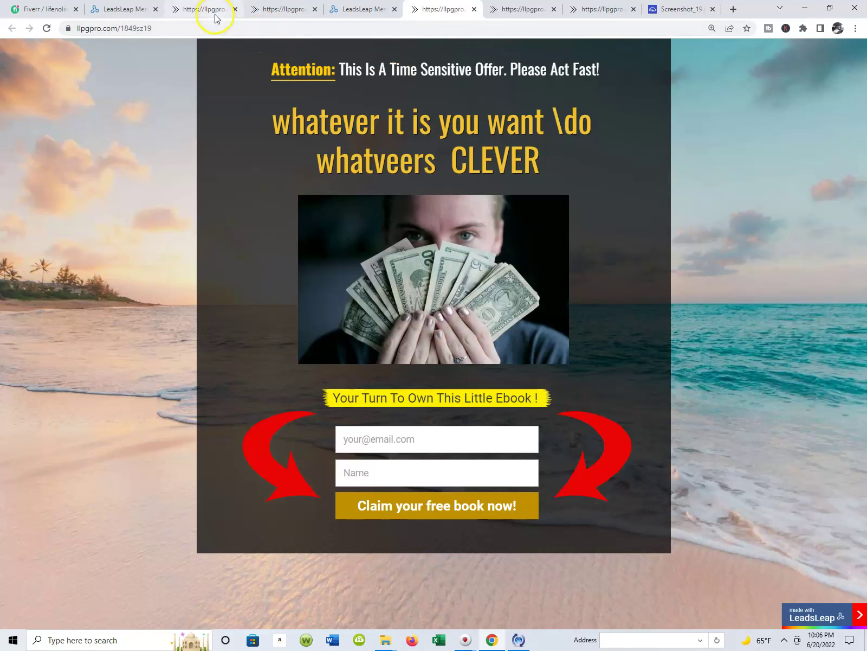
{"action": "left_click", "coordinate": [189, 9]}
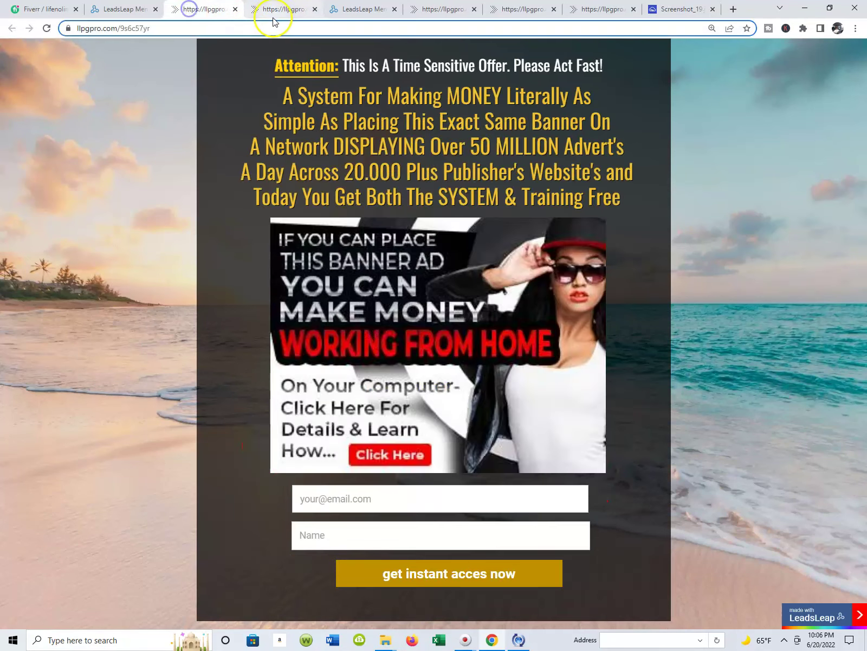
{"action": "left_click", "coordinate": [278, 10]}
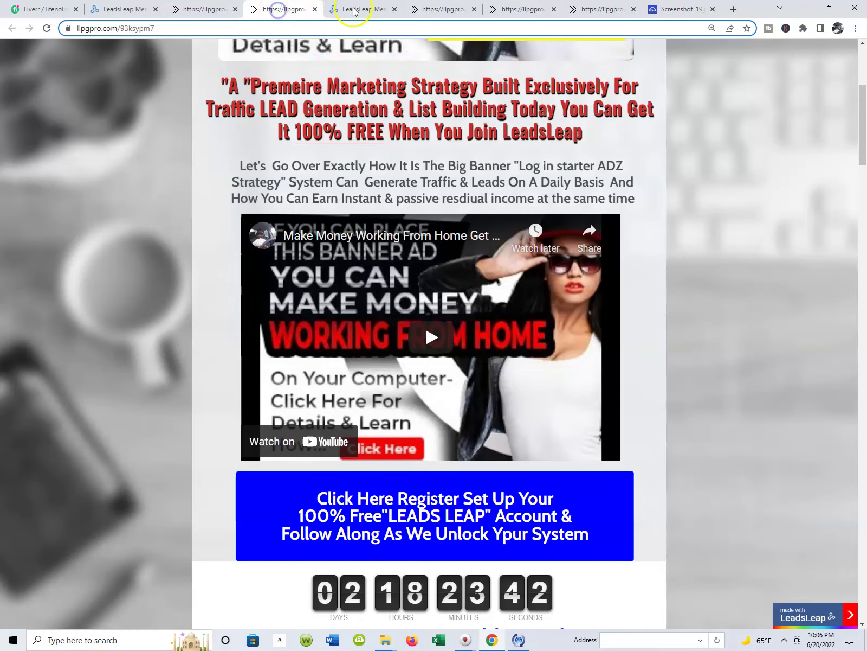
- Return to the Page Manager and open Page 45926 of the testout campaign in the page builder
{"action": "left_click", "coordinate": [364, 11]}
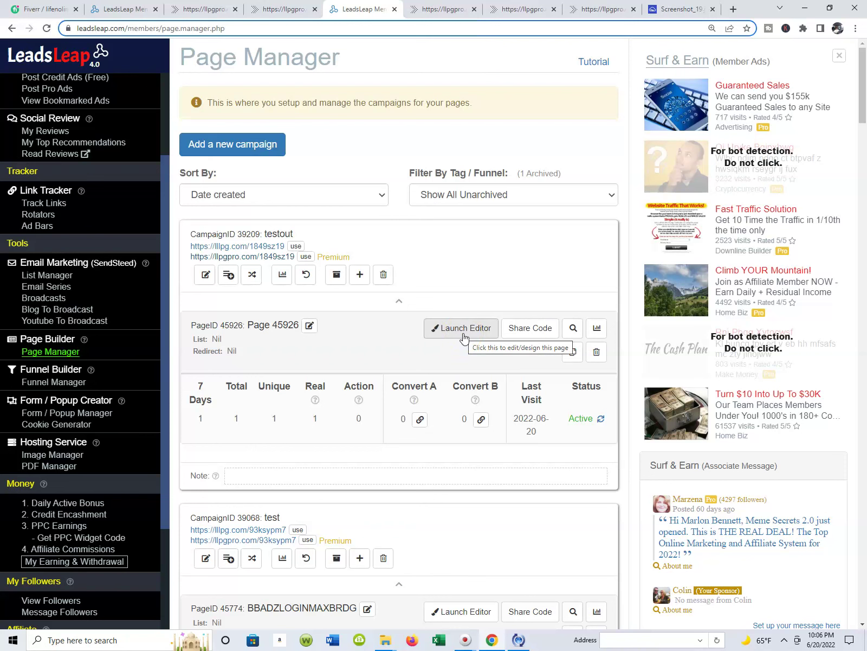
{"action": "left_click", "coordinate": [486, 325]}
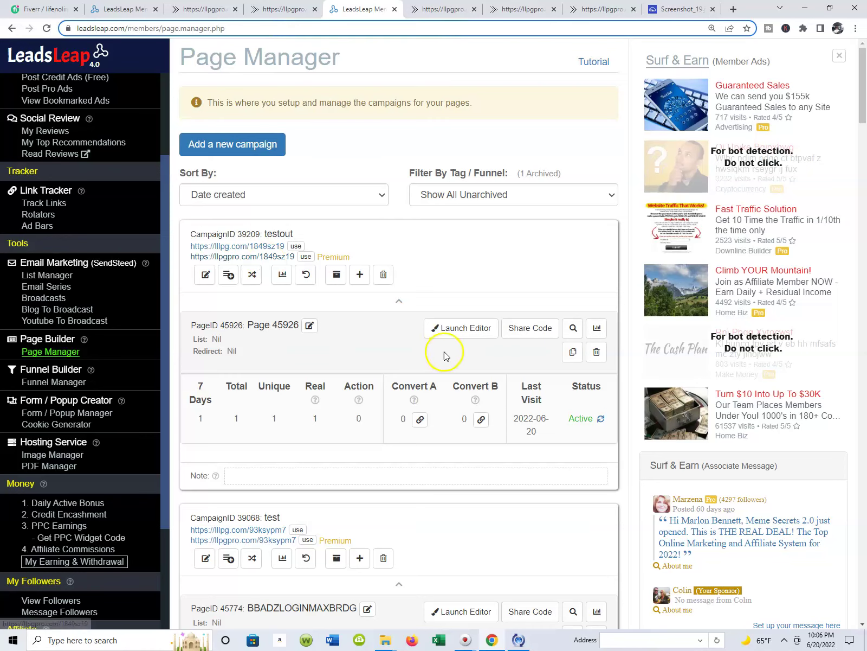
{"action": "left_click", "coordinate": [459, 334]}
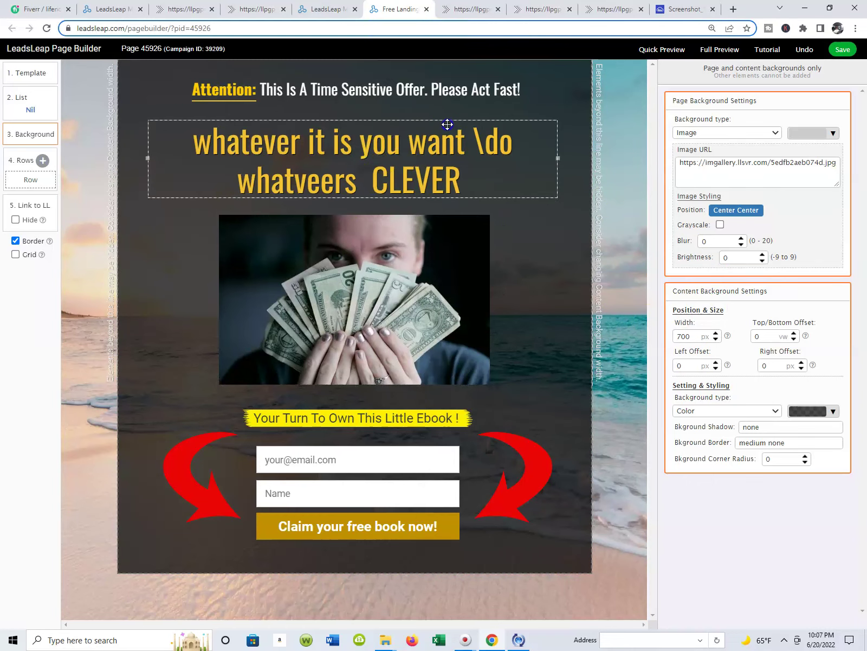
- In the yellow headline, replace "\do whatveers" with "WHATEVERS" in front of "CLEVER"
{"action": "left_click", "coordinate": [487, 172]}
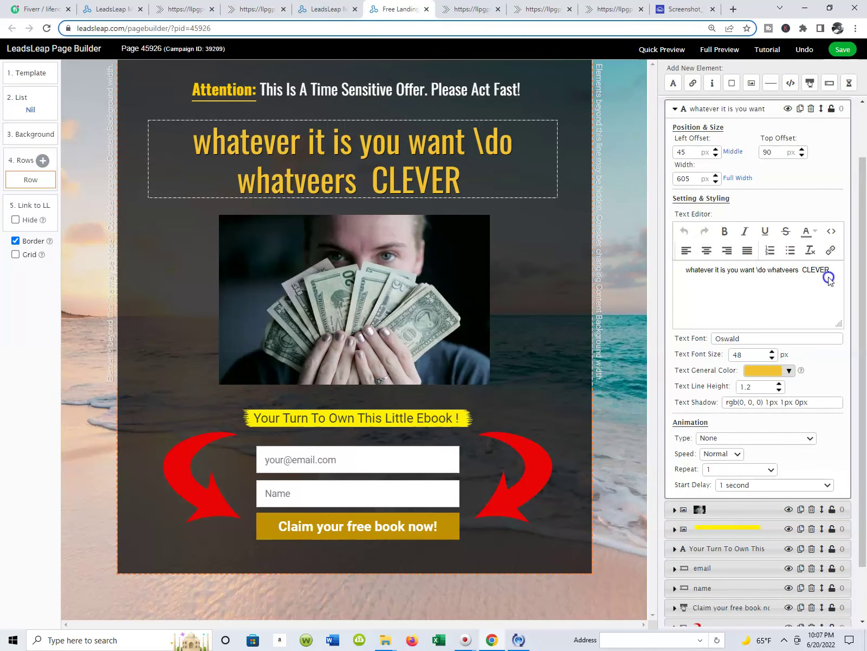
{"action": "left_click", "coordinate": [800, 270]}
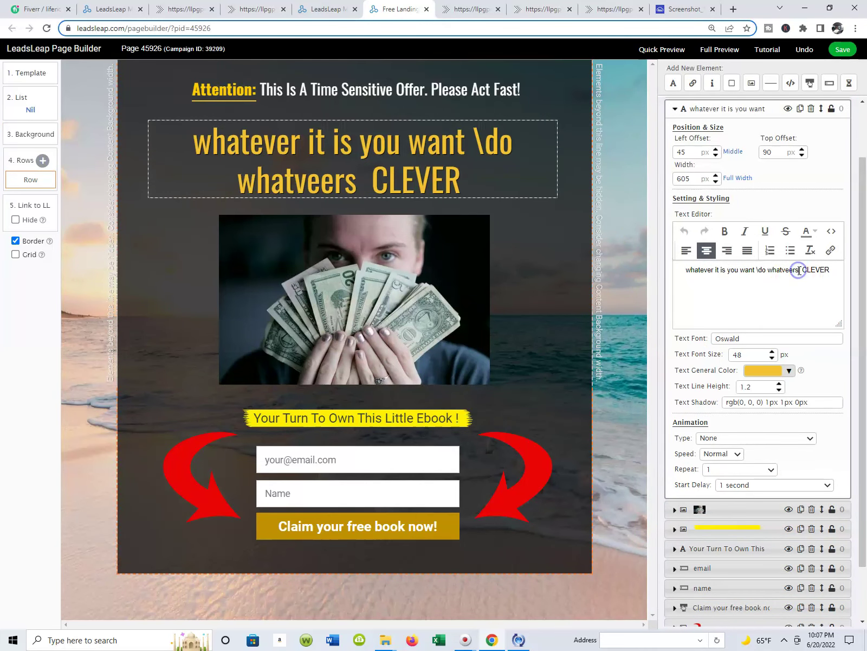
{"action": "key", "text": "BackSpace"}
{"action": "key", "text": "BackSpace"}
{"action": "key", "text": "BackSpace"}
{"action": "key", "text": "BackSpace"}
{"action": "key", "text": "BackSpace"}
{"action": "key", "text": "BackSpace"}
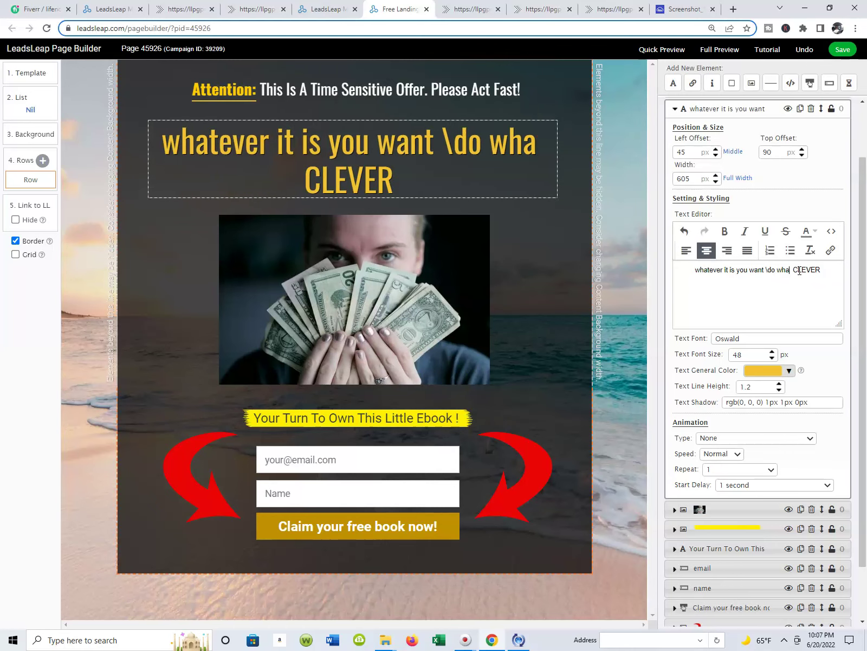
{"action": "type", "text": "TCERER"}
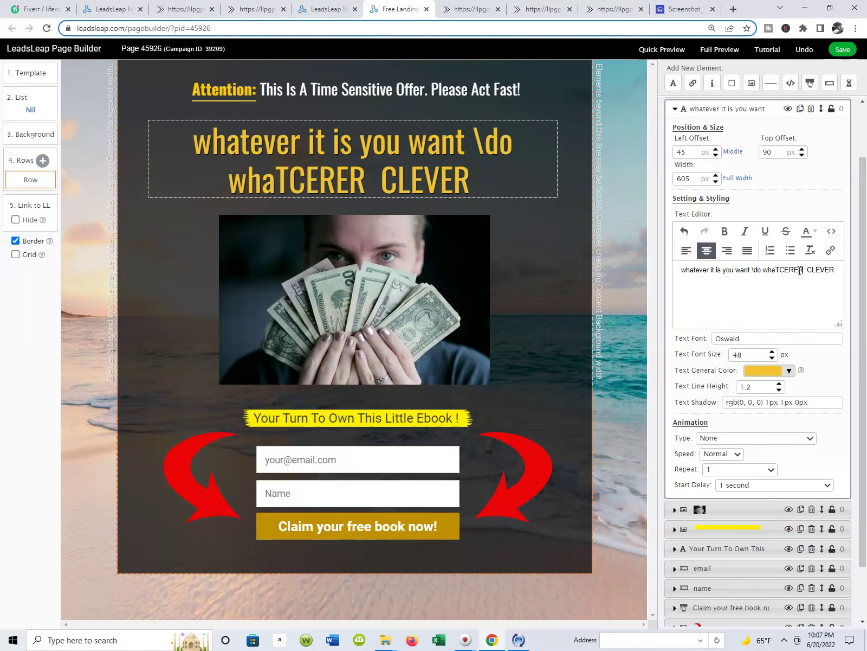
{"action": "key", "text": "BackSpace"}
{"action": "key", "text": "BackSpace"}
{"action": "key", "text": "BackSpace"}
{"action": "key", "text": "BackSpace"}
{"action": "key", "text": "BackSpace"}
{"action": "key", "text": "BackSpace"}
{"action": "key", "text": "BackSpace"}
{"action": "key", "text": "BackSpace"}
{"action": "key", "text": "BackSpace"}
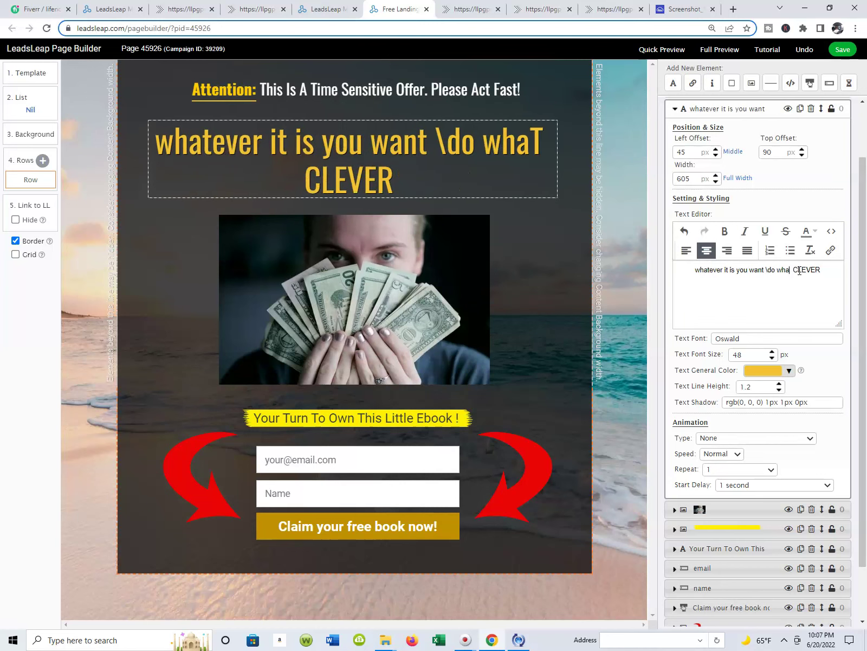
{"action": "key", "text": "BackSpace"}
{"action": "key", "text": "BackSpace"}
{"action": "key", "text": "BackSpace"}
{"action": "key", "text": "BackSpace"}
{"action": "key", "text": "BackSpace"}
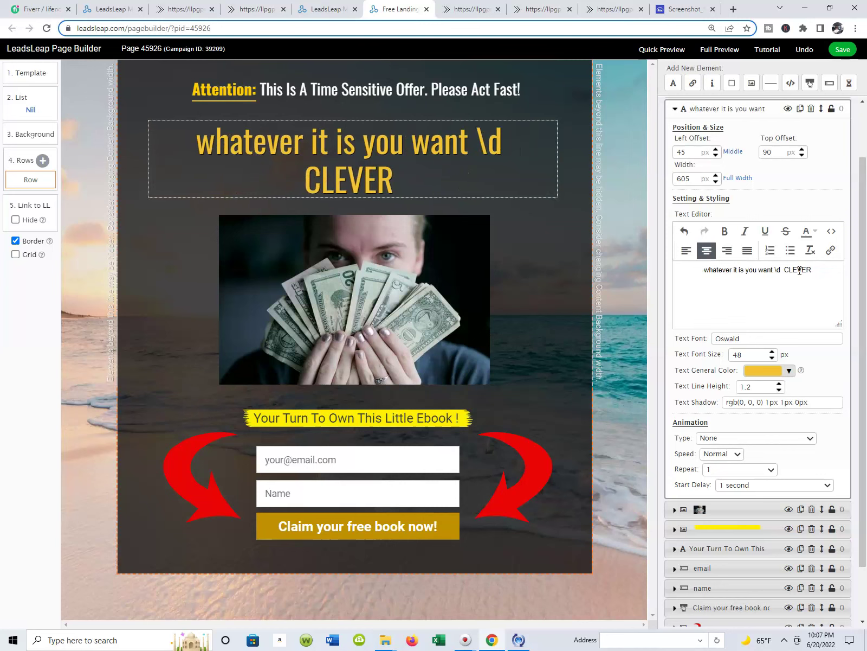
{"action": "type", "text": "WAT"}
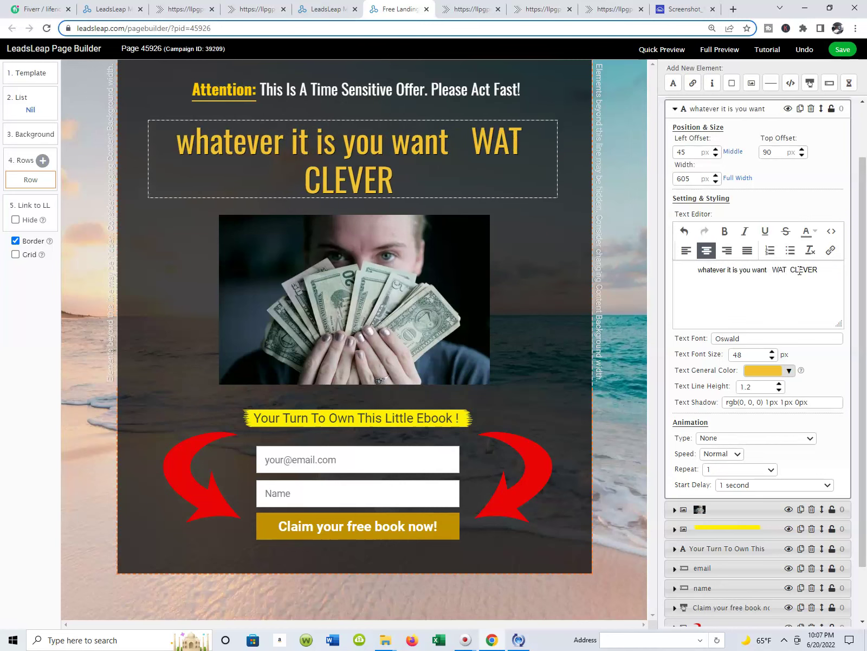
{"action": "key", "text": "BackSpace"}
{"action": "key", "text": "BackSpace"}
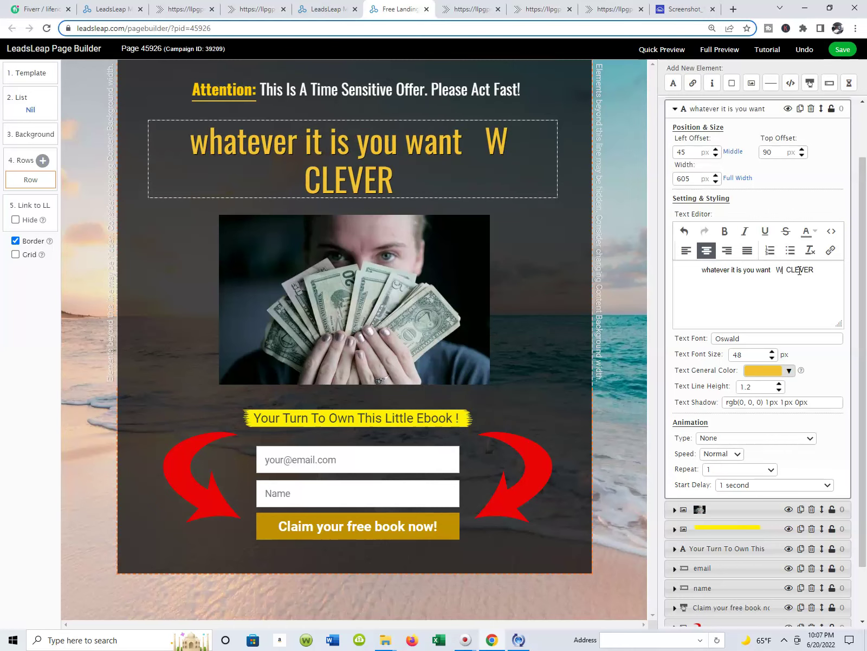
{"action": "type", "text": "HATEVER"}
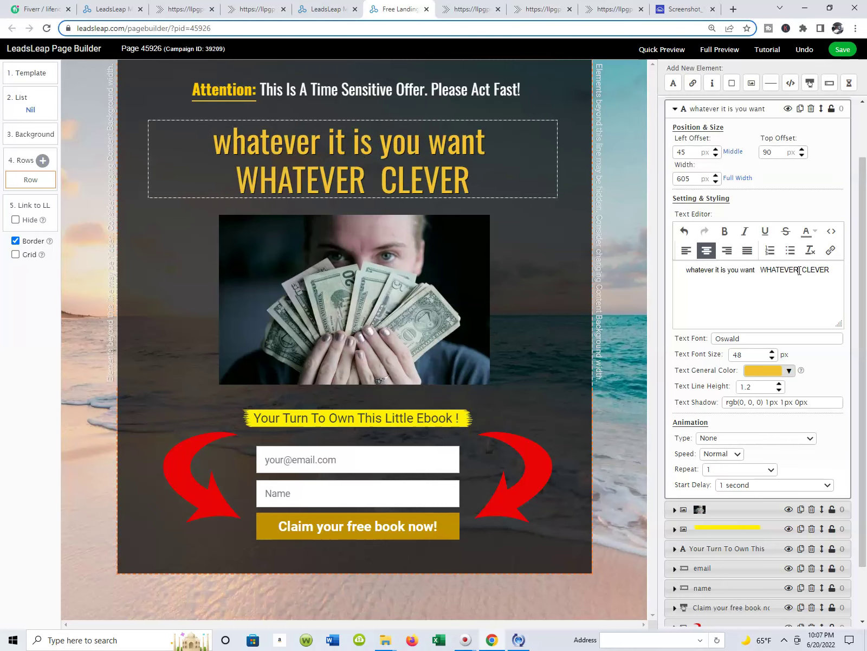
{"action": "type", "text": "S"}
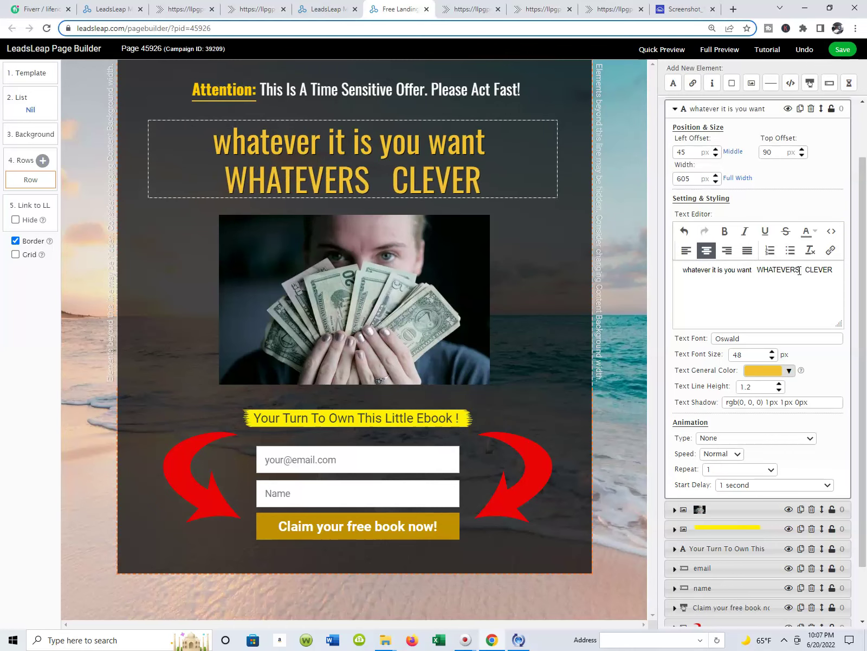
- Delete "whatever it is you want" from the beginning of the headline text
{"action": "left_click", "coordinate": [381, 156]}
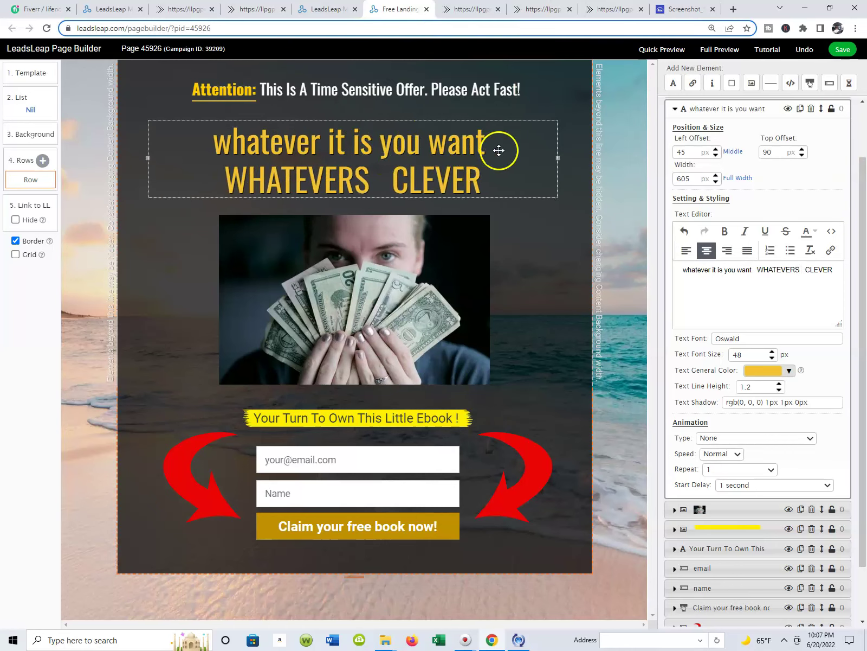
{"action": "left_click", "coordinate": [839, 265]}
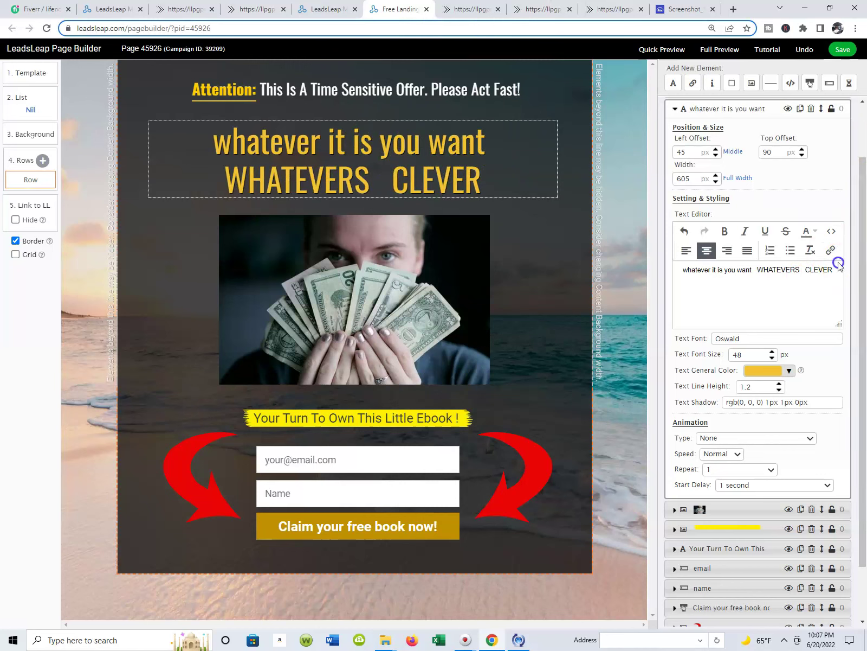
{"action": "left_click", "coordinate": [757, 270]}
{"action": "key", "text": "BackSpace"}
{"action": "key", "text": "BackSpace"}
{"action": "key", "text": "BackSpace"}
{"action": "key", "text": "BackSpace"}
{"action": "key", "text": "BackSpace"}
{"action": "key", "text": "BackSpace"}
{"action": "key", "text": "BackSpace"}
{"action": "key", "text": "BackSpace"}
{"action": "key", "text": "BackSpace"}
{"action": "key", "text": "BackSpace"}
{"action": "key", "text": "BackSpace"}
{"action": "key", "text": "BackSpace"}
{"action": "key", "text": "BackSpace"}
{"action": "key", "text": "BackSpace"}
{"action": "key", "text": "BackSpace"}
{"action": "key", "text": "BackSpace"}
{"action": "key", "text": "BackSpace"}
{"action": "key", "text": "BackSpace"}
{"action": "key", "text": "BackSpace"}
{"action": "key", "text": "BackSpace"}
{"action": "key", "text": "BackSpace"}
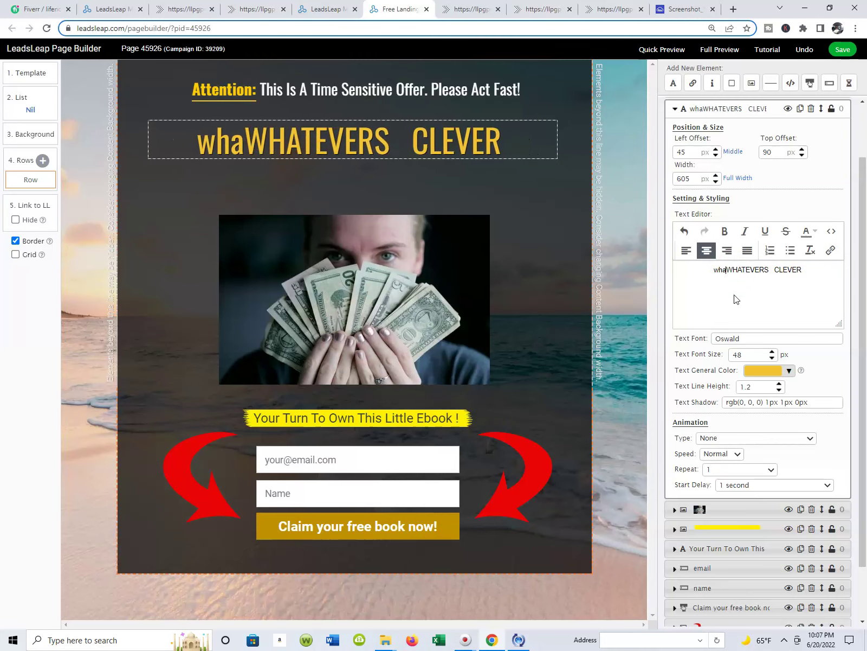
{"action": "key", "text": "BackSpace"}
{"action": "key", "text": "BackSpace"}
{"action": "key", "text": "BackSpace"}
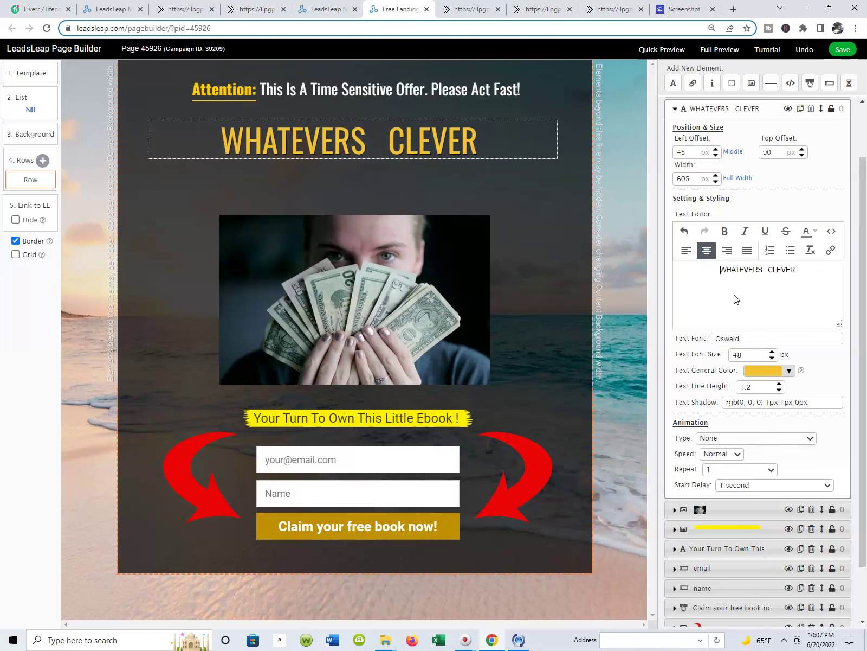
- Insert "how timport" directly in front of "WHATEVERS" in the headline
{"action": "type", "text": "ho"}
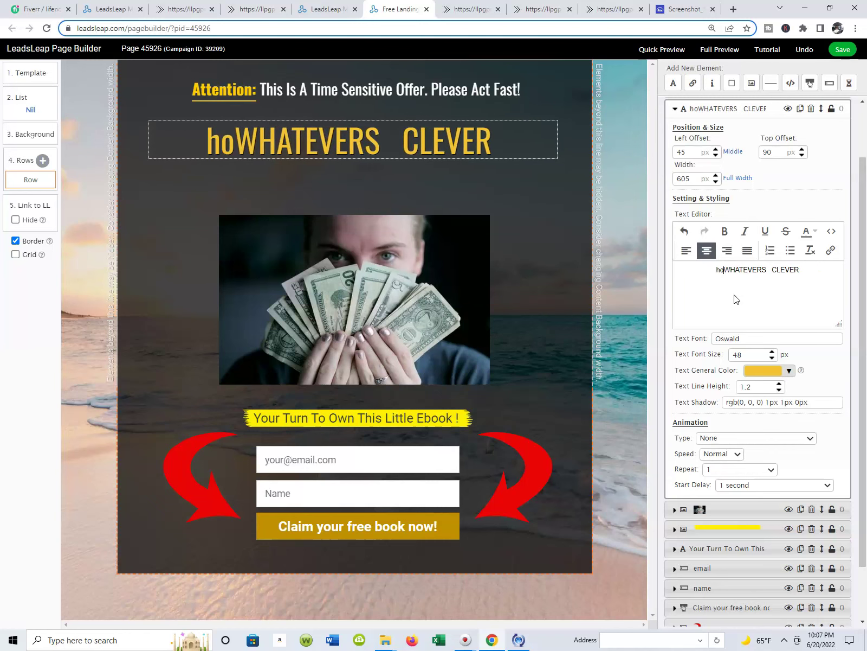
{"action": "type", "text": "w to"}
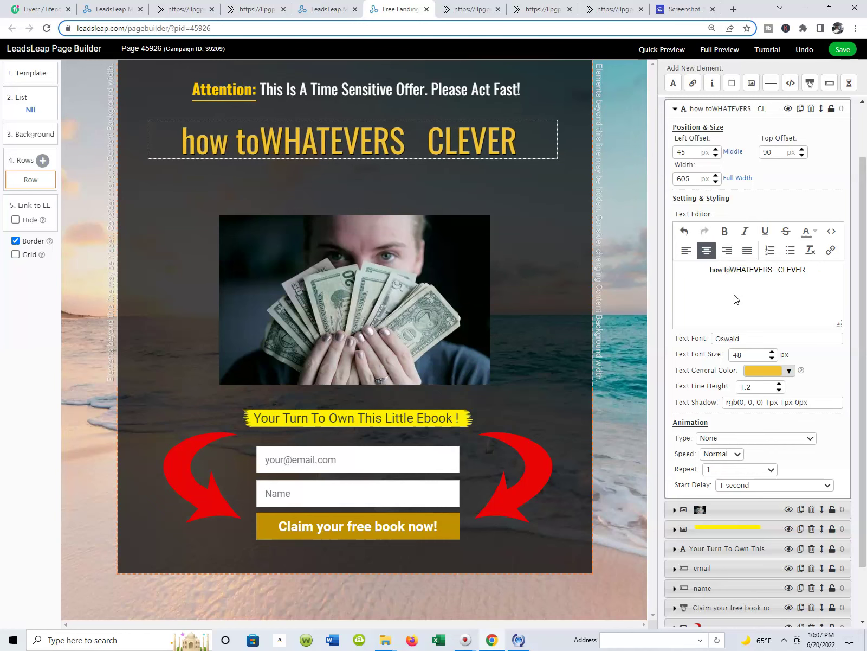
{"action": "key", "text": "BackSpace"}
{"action": "type", "text": "import"}
{"action": "key", "text": "Left"}
{"action": "key", "text": "Left"}
{"action": "key", "text": "Left"}
{"action": "key", "text": "Left"}
{"action": "key", "text": "Left"}
{"action": "key", "text": "Left"}
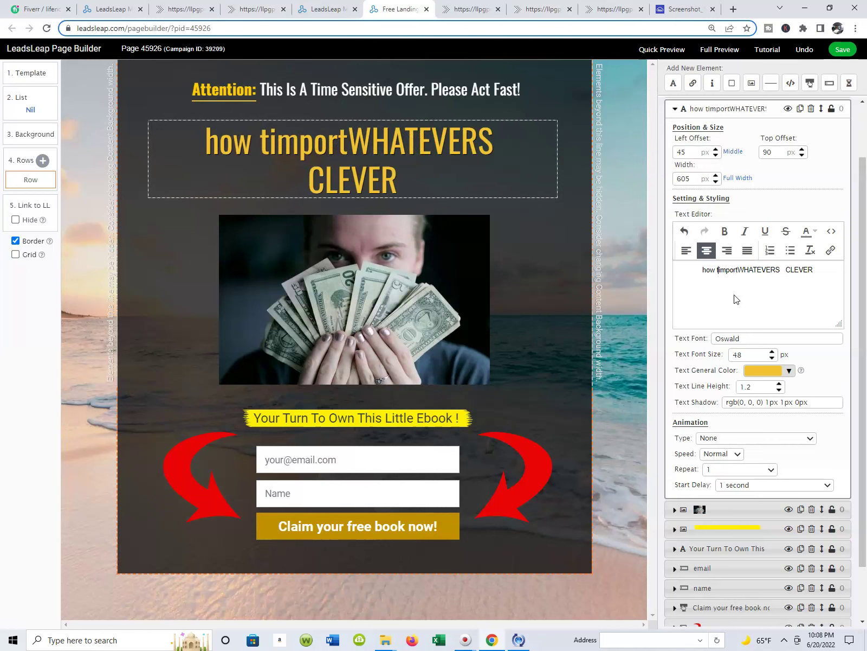
{"action": "left_click", "coordinate": [864, 235]}
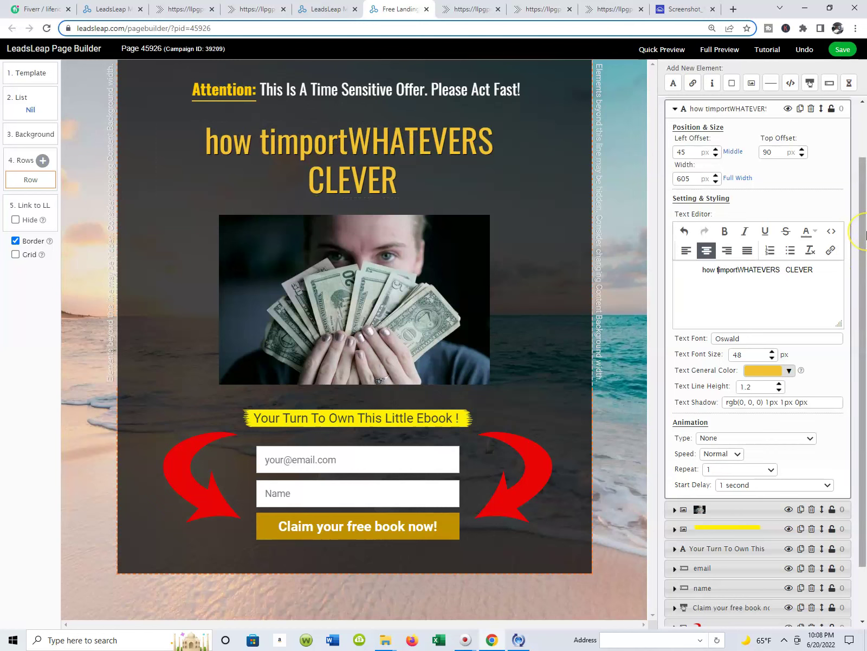
- Replace "timport" in the yellow headline with "import an" and a space in front of "WHATEVERS"
{"action": "key", "text": "BackSpace"}
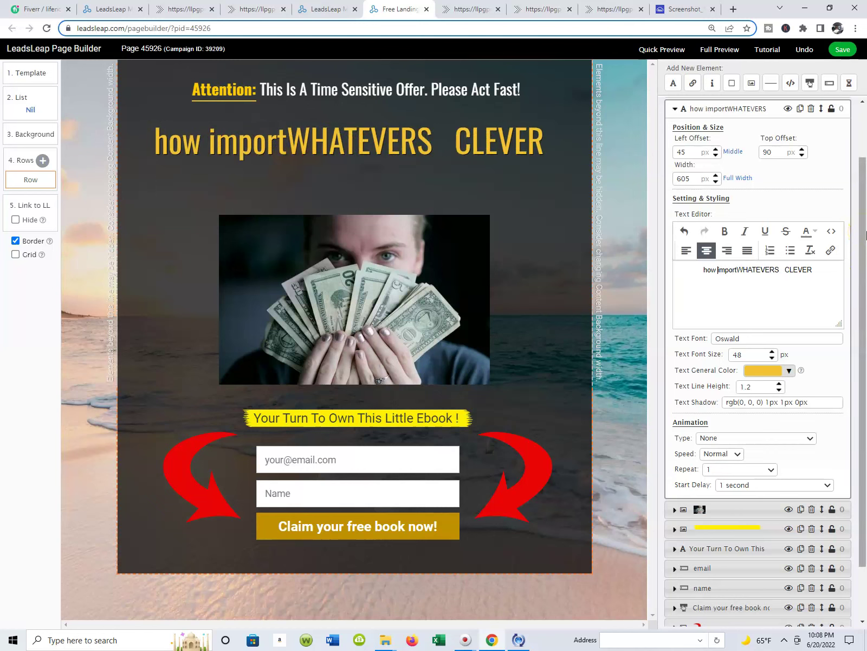
{"action": "type", "text": "import an"}
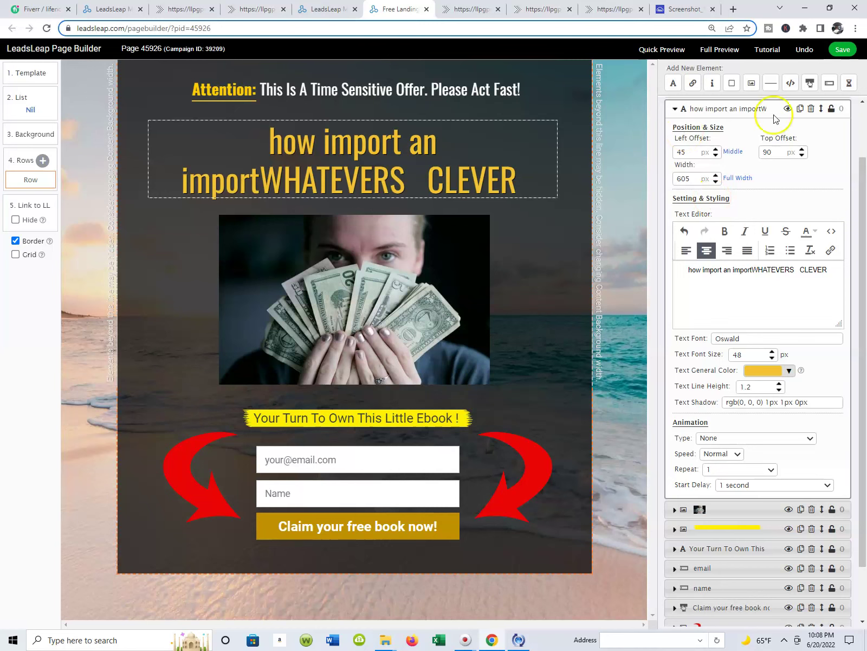
{"action": "left_click", "coordinate": [753, 271]}
{"action": "key", "text": "BackSpace"}
{"action": "key", "text": "BackSpace"}
{"action": "key", "text": "BackSpace"}
{"action": "key", "text": "BackSpace"}
{"action": "key", "text": "BackSpace"}
{"action": "key", "text": "BackSpace"}
{"action": "key", "text": "BackSpace"}
{"action": "key", "text": "BackSpace"}
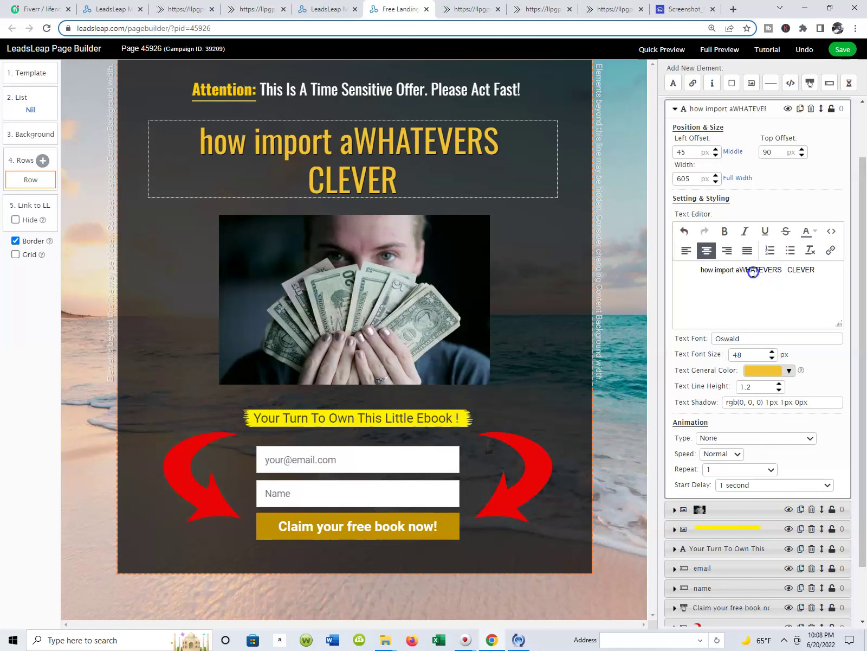
{"action": "type", "text": "n "}
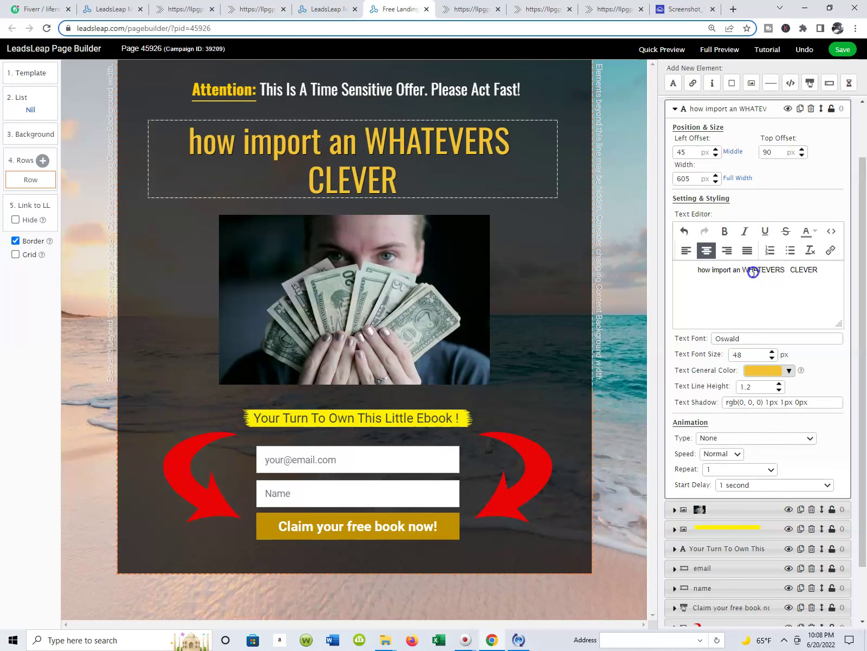
- Insert "image on your pages..." between "import an" and "WHATEVERS" in the headline
{"action": "type", "text": " image"}
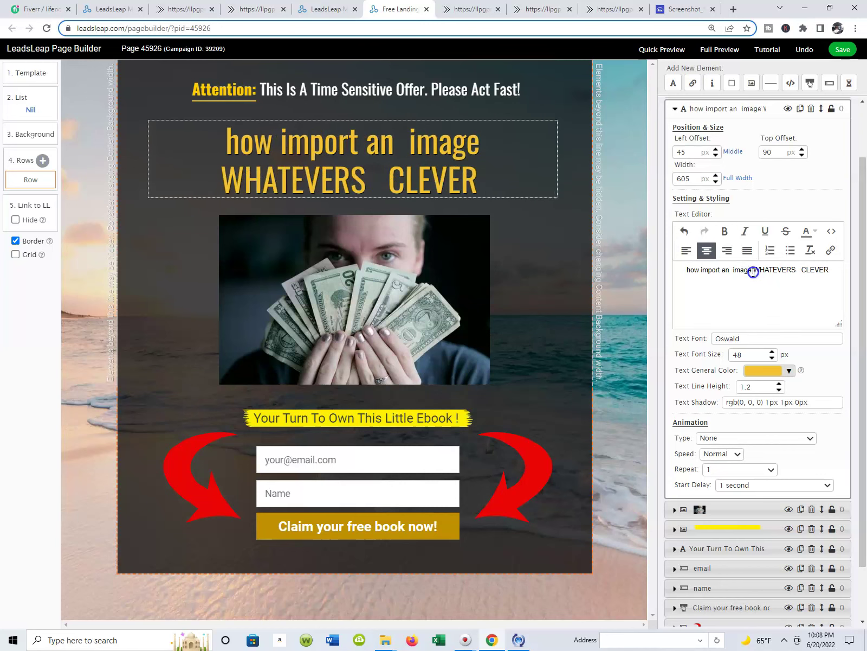
{"action": "type", "text": " on your "}
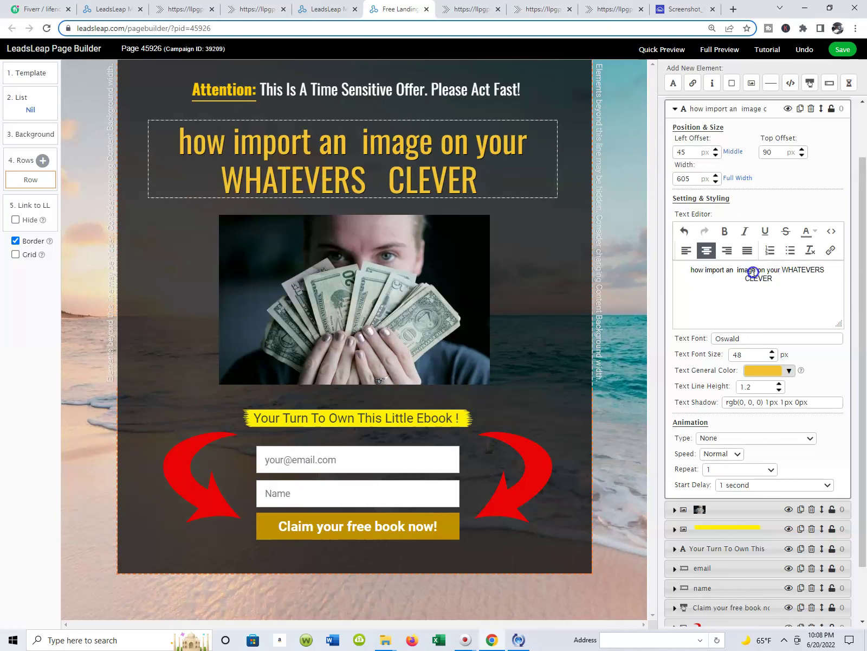
{"action": "type", "text": "pages"}
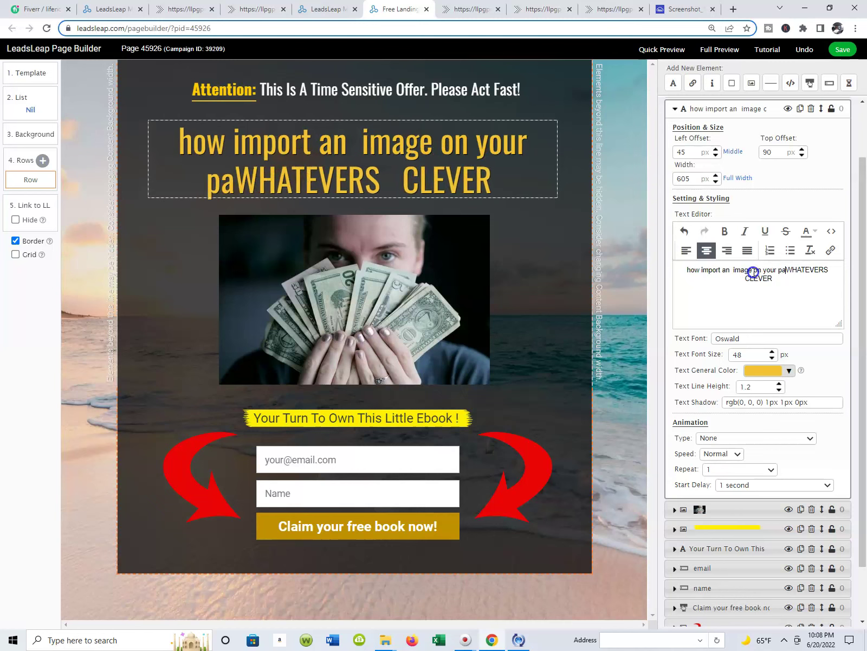
{"action": "type", "text": "..."}
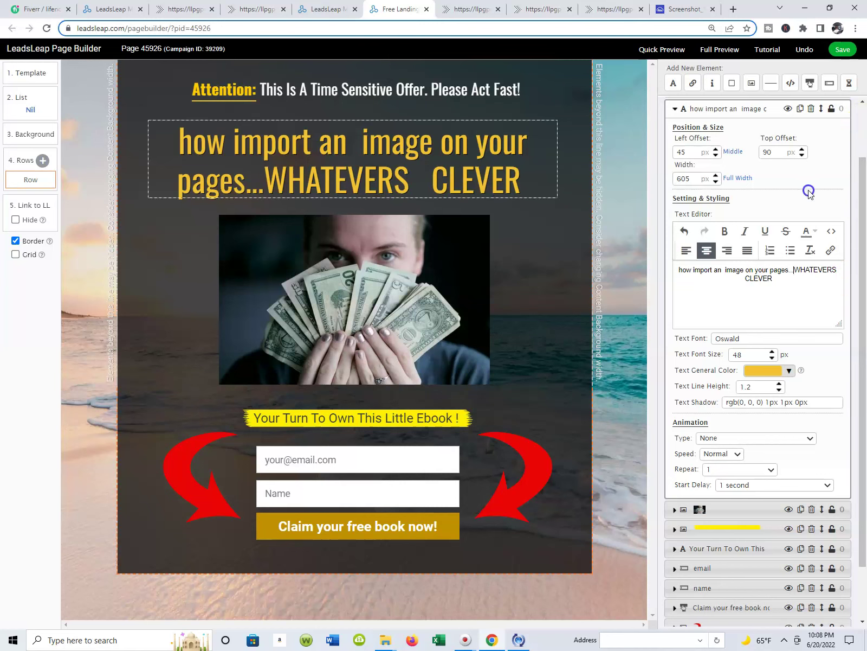
{"action": "key", "text": "ctrl+shift+End"}
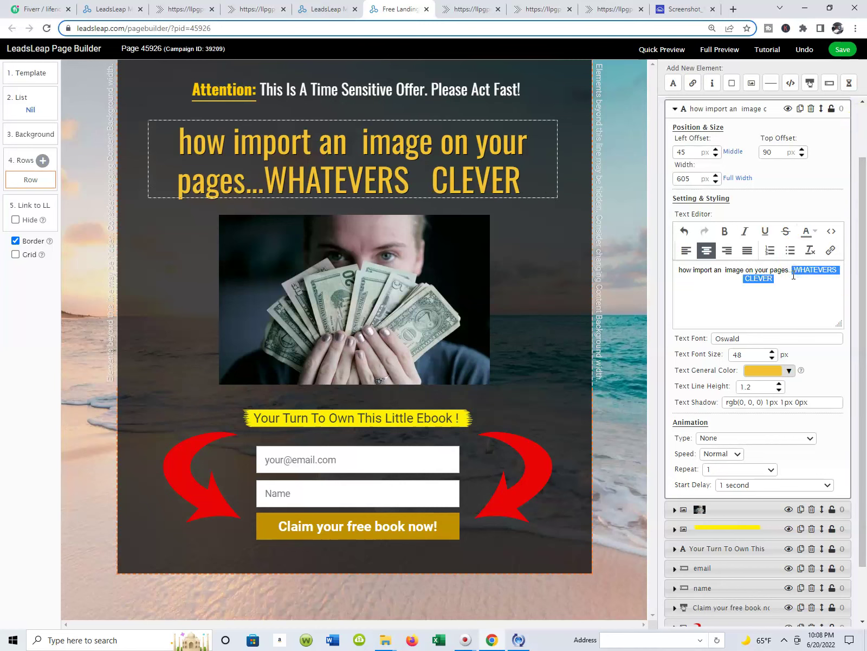
{"action": "left_click", "coordinate": [793, 274]}
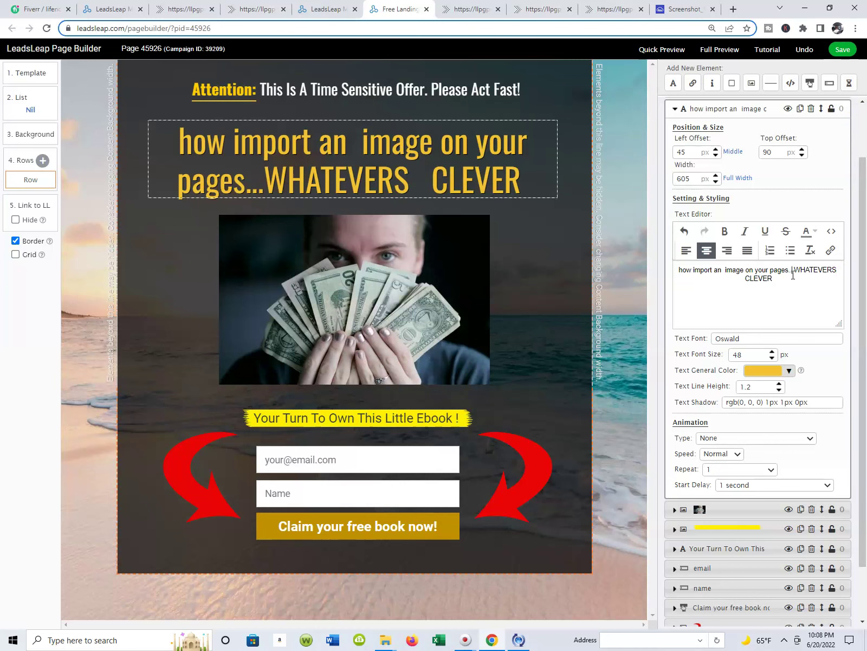
{"action": "key", "text": "BackSpace"}
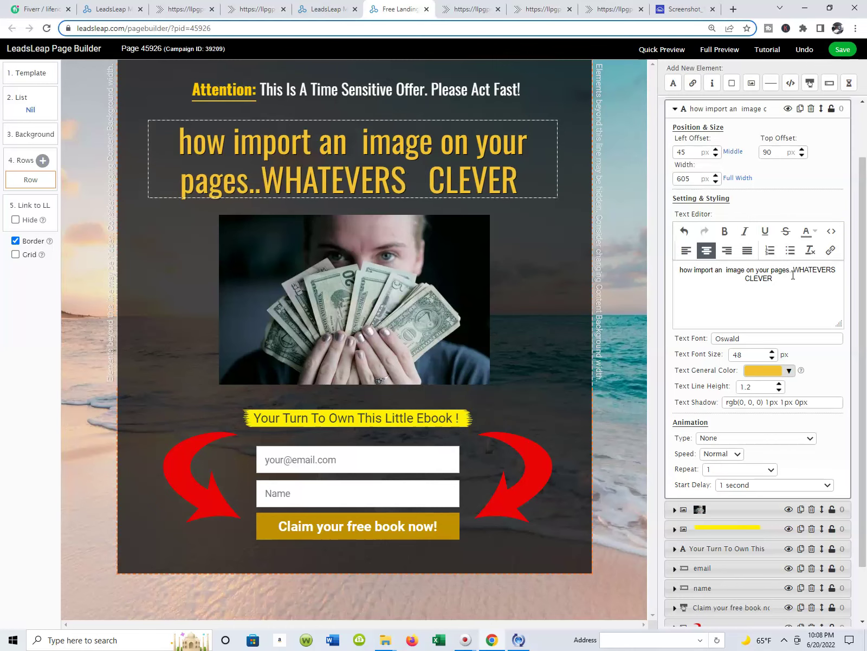
{"action": "type", "text": "."}
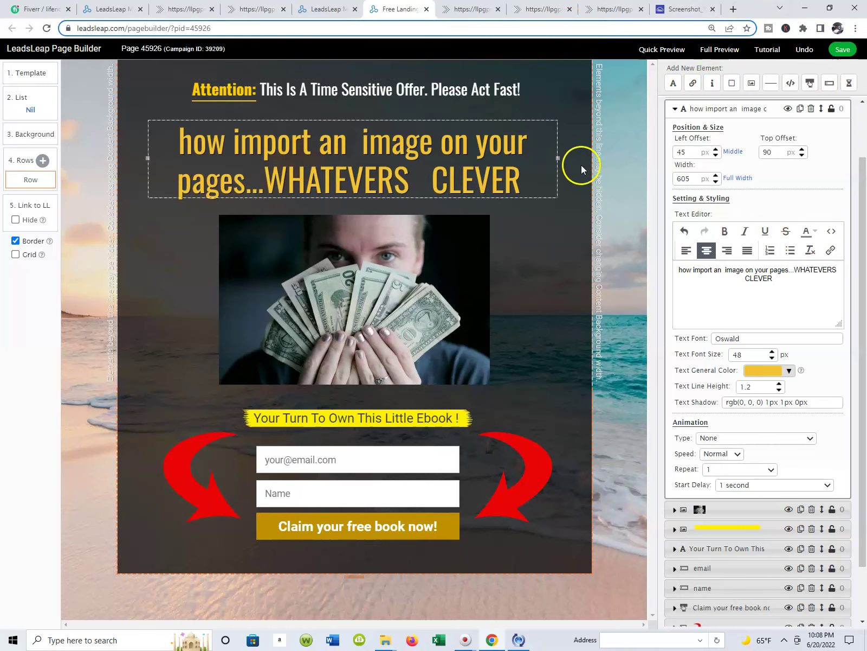
{"action": "left_click", "coordinate": [793, 273]}
{"action": "key", "text": "BackSpace"}
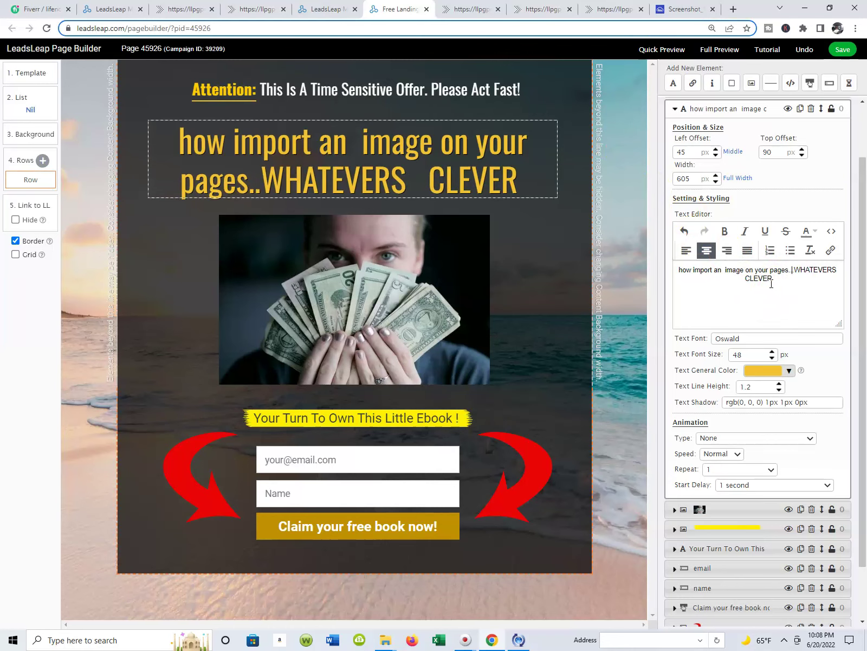
{"action": "type", "text": "."}
{"action": "left_click", "coordinate": [658, 121]}
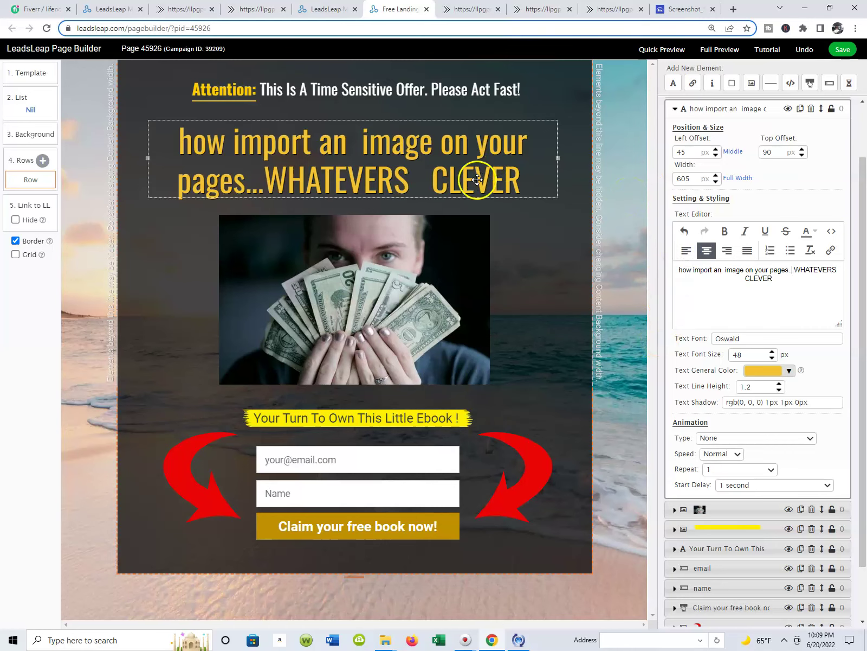
- Examine the settings of the Attention line, the headline, the email and name fields, and the photo
{"action": "left_click", "coordinate": [418, 92]}
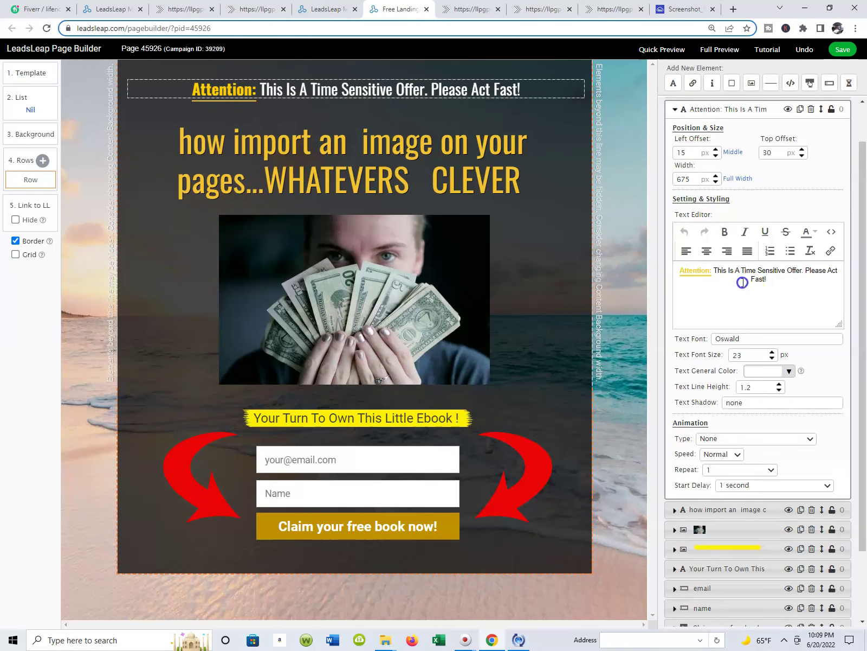
{"action": "left_click", "coordinate": [415, 161]}
{"action": "double_click", "coordinate": [760, 287]}
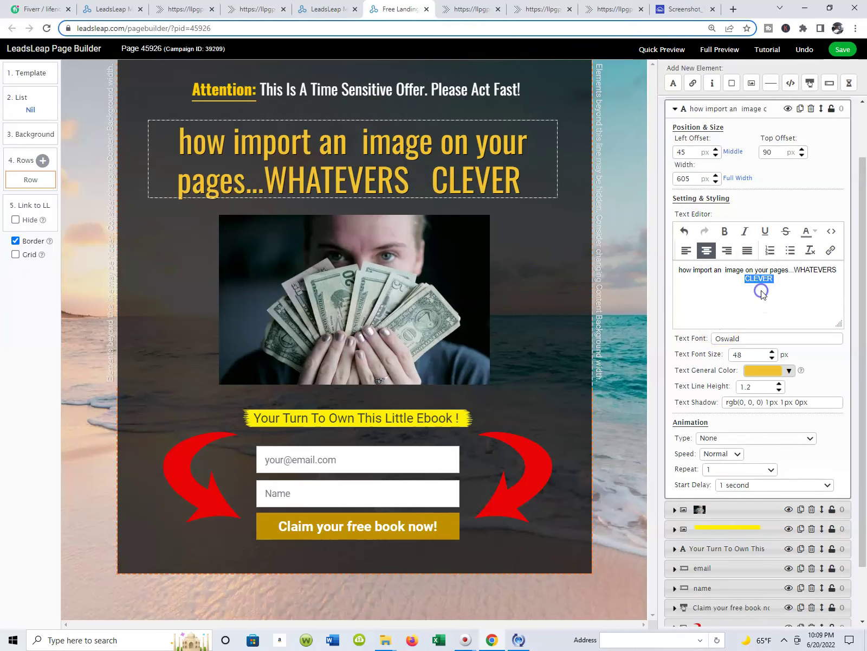
{"action": "left_click", "coordinate": [427, 459]}
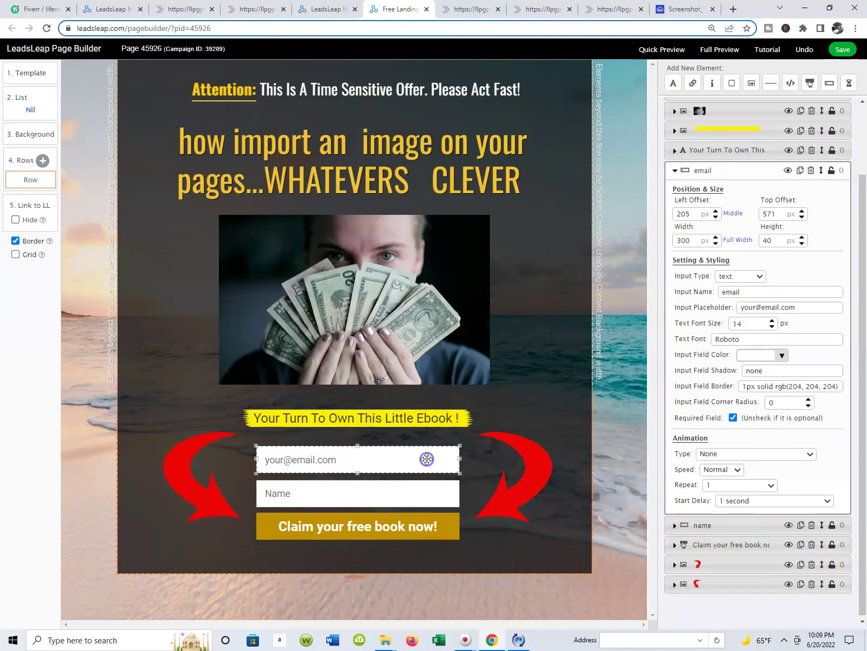
{"action": "scroll", "coordinate": [807, 379], "scroll_direction": "up", "scroll_amount": 1}
{"action": "left_click", "coordinate": [415, 492]}
{"action": "left_click", "coordinate": [441, 336]}
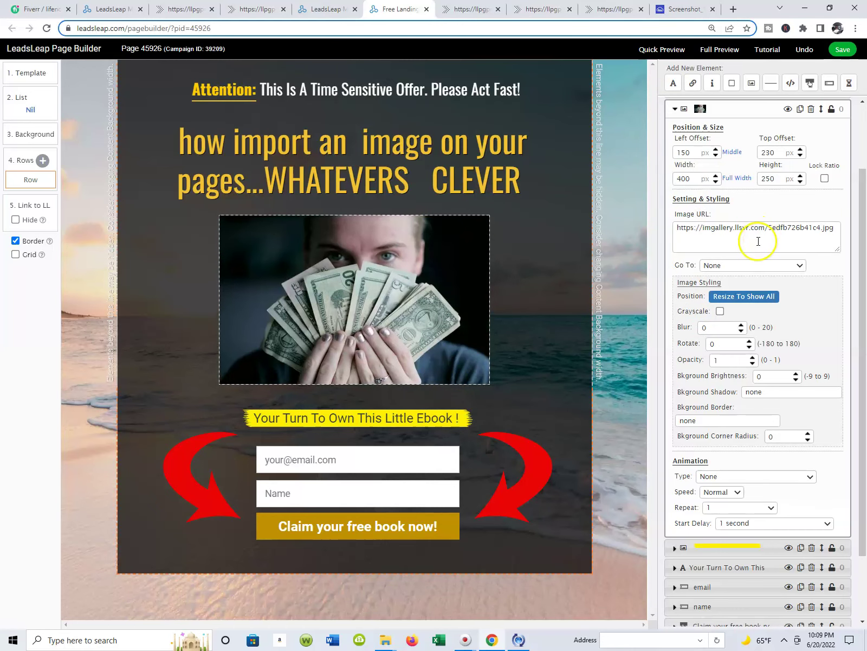
- Replace "WHATEVERS CLEVER" at the end of the yellow headline with "insdi of Leads Leap", keeping the three dots after "pages"
{"action": "left_click", "coordinate": [448, 176]}
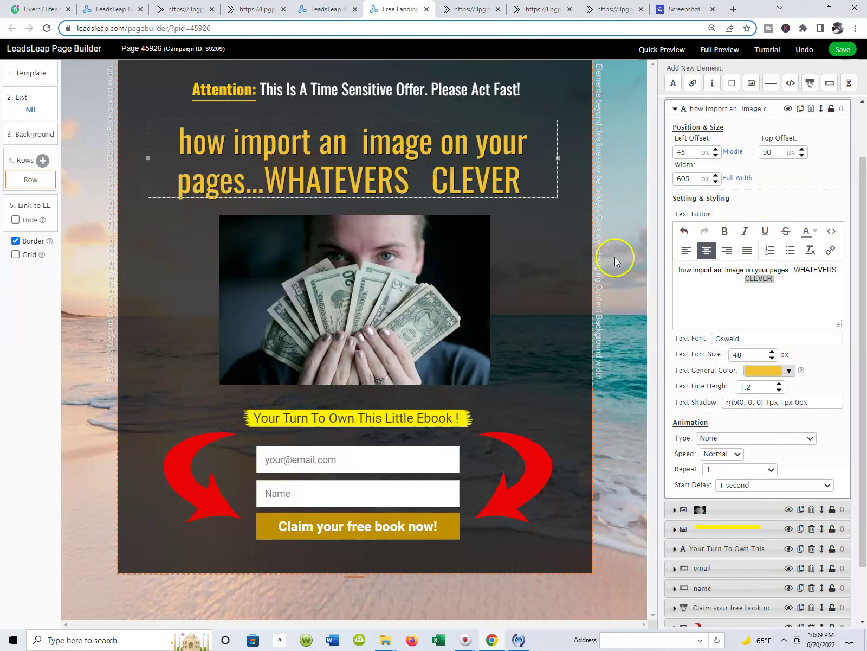
{"action": "left_click", "coordinate": [785, 282]}
{"action": "key", "text": "BackSpace"}
{"action": "key", "text": "BackSpace"}
{"action": "key", "text": "BackSpace"}
{"action": "key", "text": "BackSpace"}
{"action": "key", "text": "BackSpace"}
{"action": "key", "text": "BackSpace"}
{"action": "key", "text": "BackSpace"}
{"action": "key", "text": "BackSpace"}
{"action": "key", "text": "BackSpace"}
{"action": "key", "text": "BackSpace"}
{"action": "key", "text": "BackSpace"}
{"action": "key", "text": "BackSpace"}
{"action": "key", "text": "BackSpace"}
{"action": "key", "text": "BackSpace"}
{"action": "type", "text": "..."}
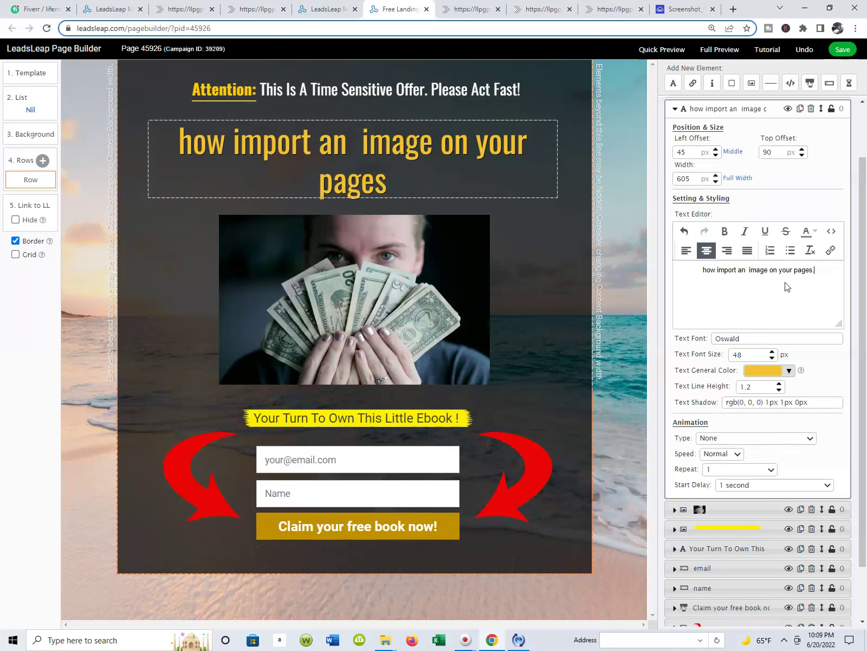
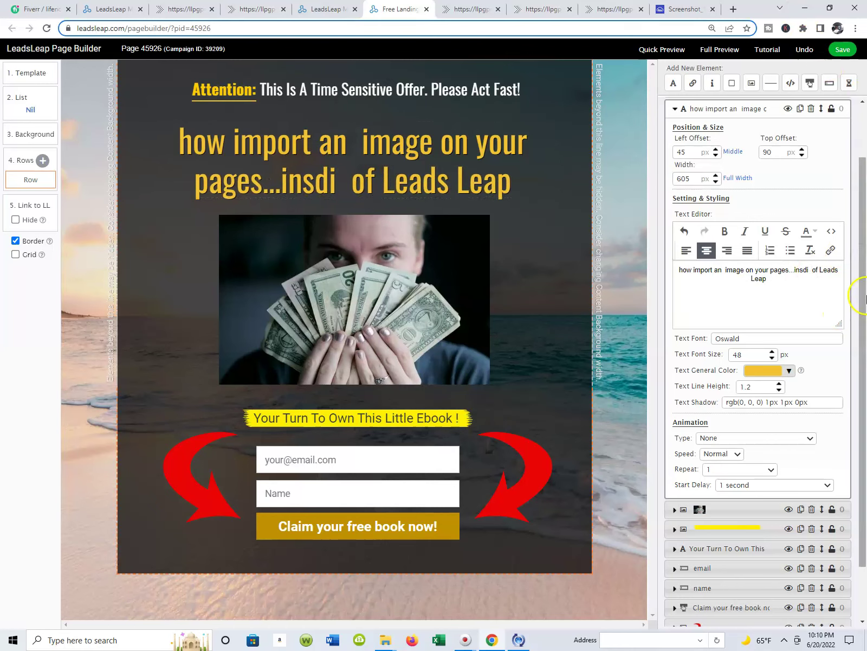
- Reduce the misspelled "insdi" in front of "of Leads Leap" to a single "i"
{"action": "left_click", "coordinate": [804, 271]}
{"action": "key", "text": "BackSpace"}
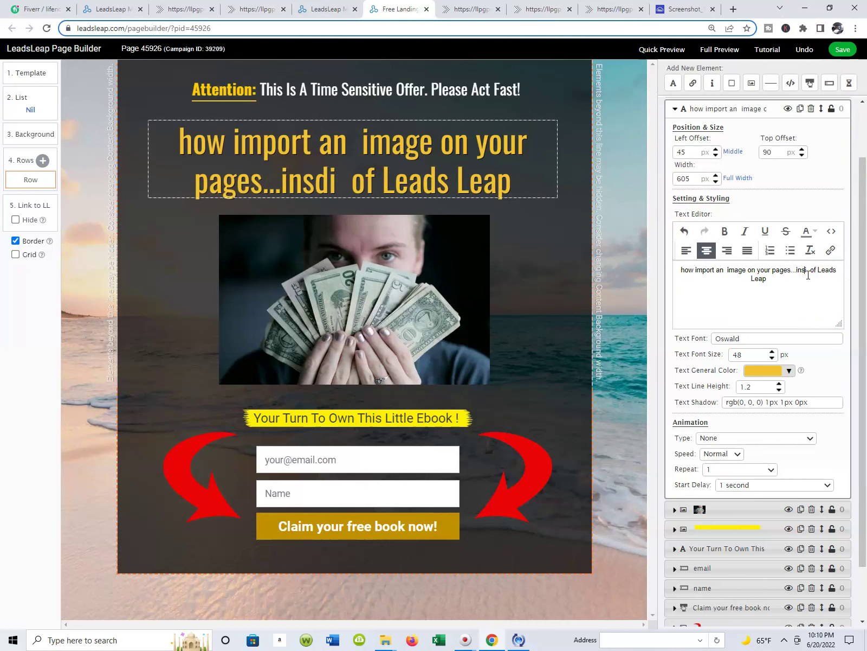
{"action": "key", "text": "BackSpace"}
{"action": "key", "text": "BackSpace"}
{"action": "key", "text": "BackSpace"}
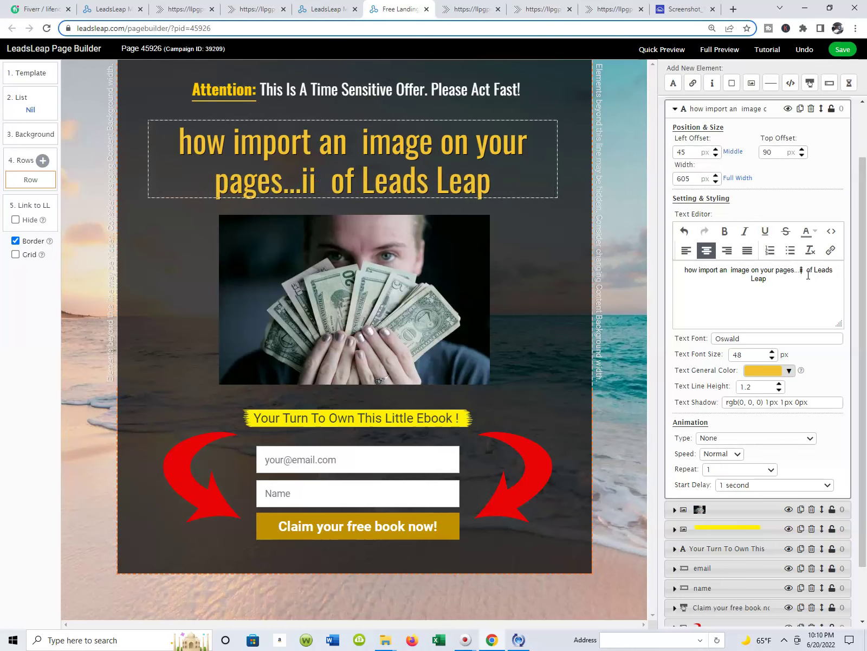
{"action": "key", "text": "BackSpace"}
- Try "nsdie" in front of the stray "i" in the headline, and delete it together with two dots after "pages"
{"action": "type", "text": "nsdie"}
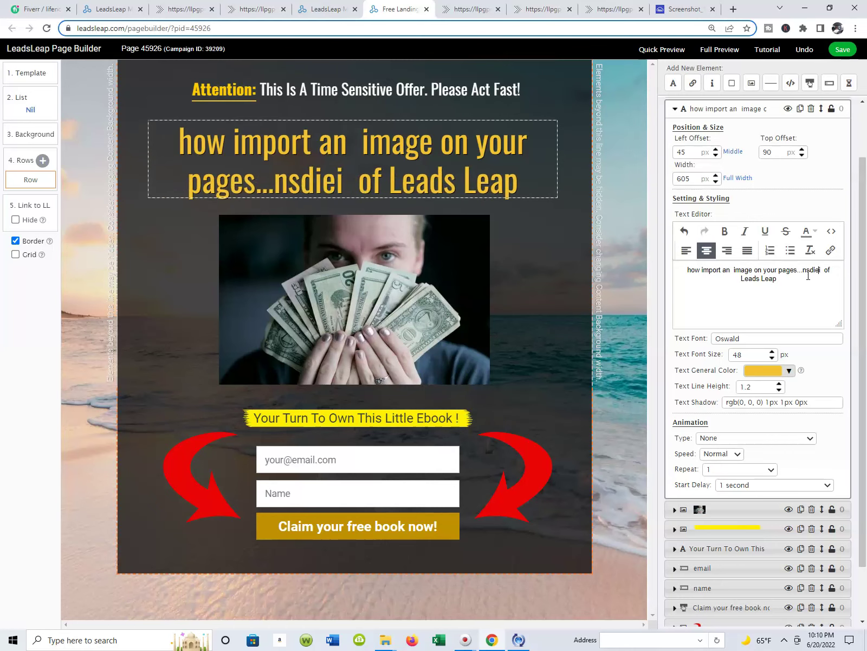
{"action": "key", "text": "BackSpace"}
{"action": "key", "text": "BackSpace"}
{"action": "key", "text": "BackSpace"}
{"action": "key", "text": "BackSpace"}
{"action": "key", "text": "BackSpace"}
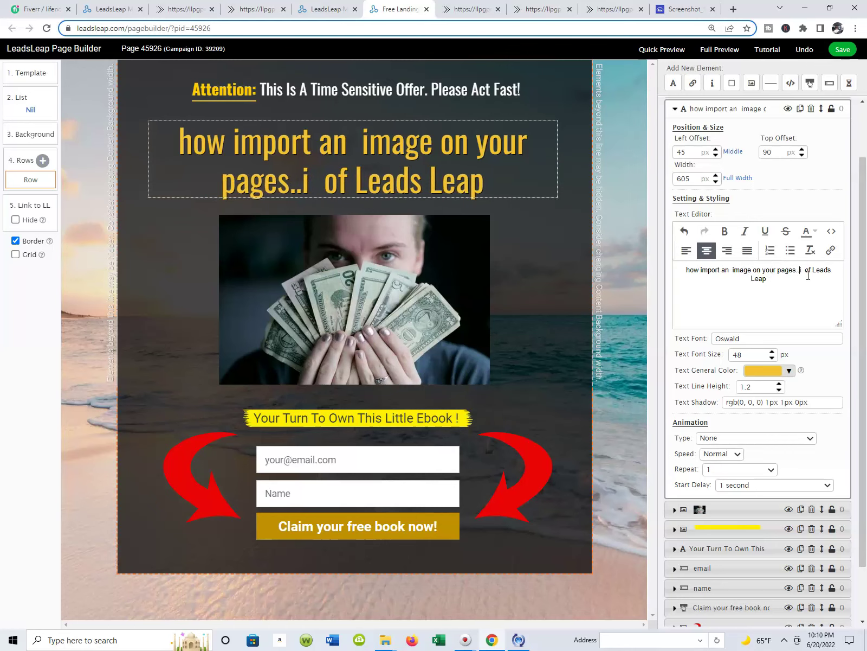
{"action": "type", "text": "n"}
{"action": "key", "text": "BackSpace"}
{"action": "key", "text": "BackSpace"}
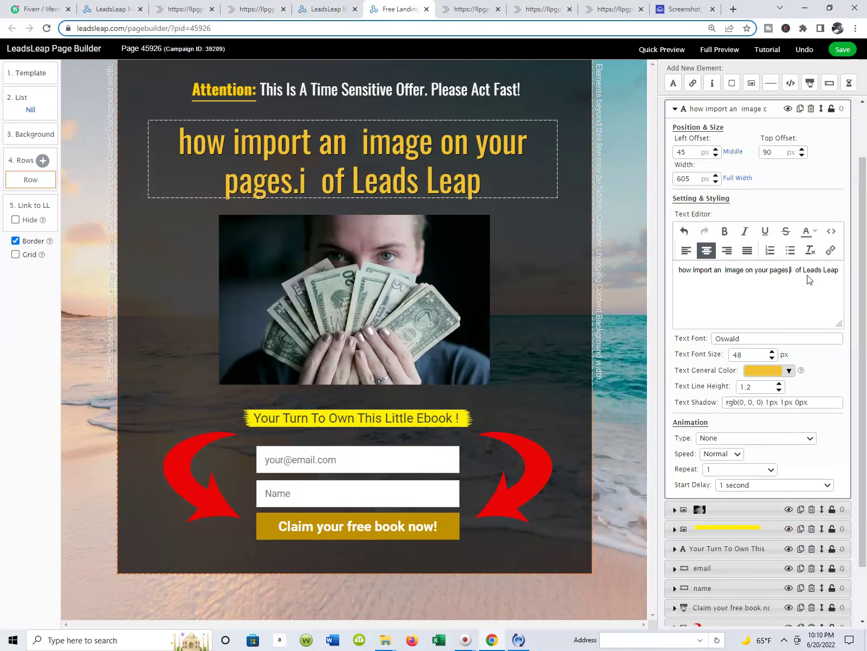
- Try "NSDIE" in front of the stray "i", and cut the text before that letter back to "page"
{"action": "type", "text": "NSDIE"}
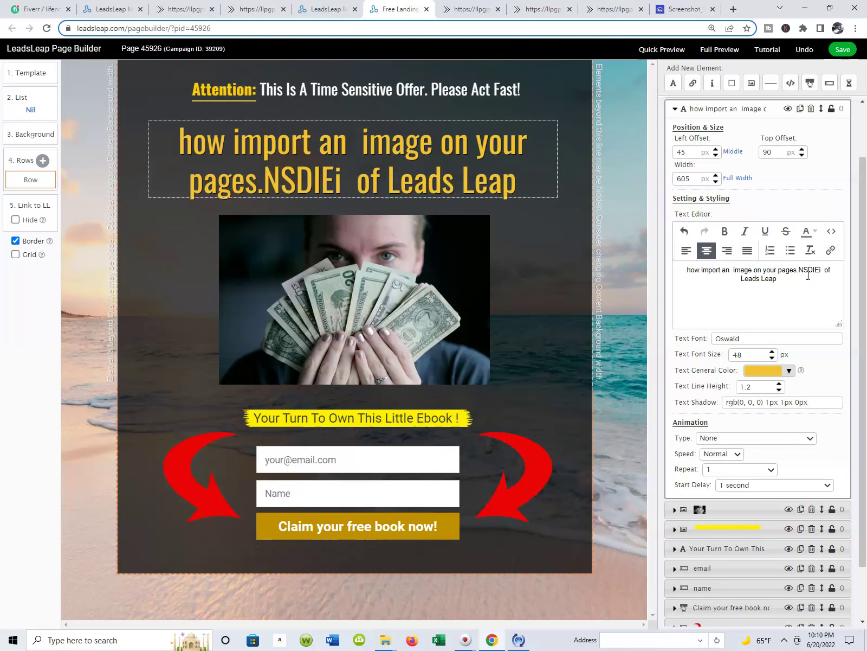
{"action": "key", "text": "BackSpace"}
{"action": "key", "text": "BackSpace"}
{"action": "type", "text": "="}
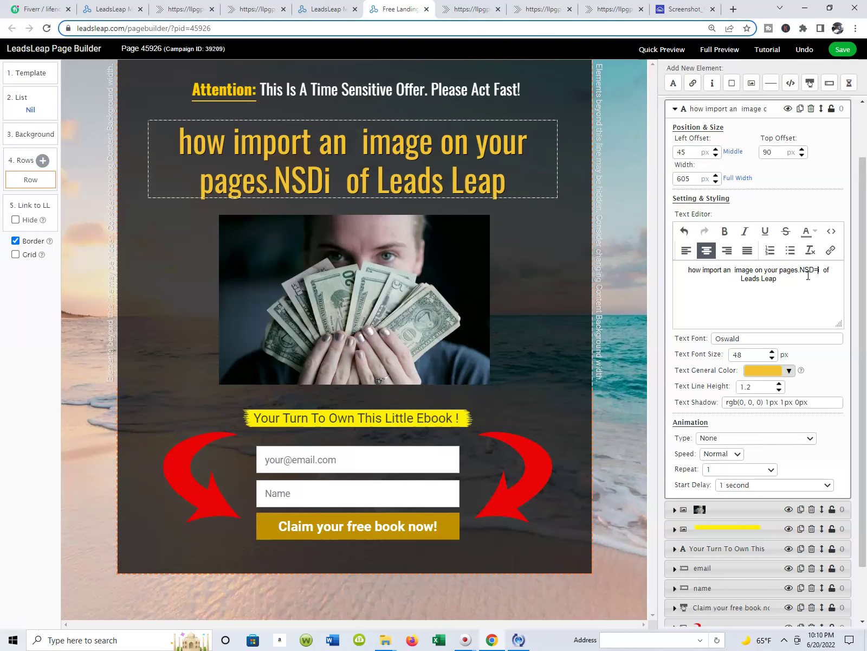
{"action": "key", "text": "BackSpace"}
{"action": "key", "text": "BackSpace"}
{"action": "key", "text": "BackSpace"}
{"action": "key", "text": "BackSpace"}
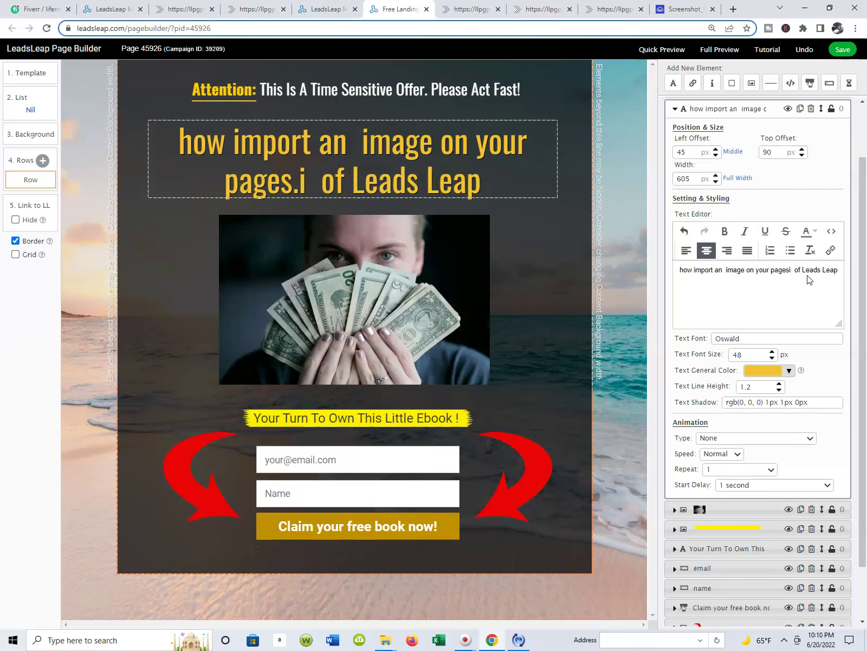
{"action": "key", "text": "BackSpace"}
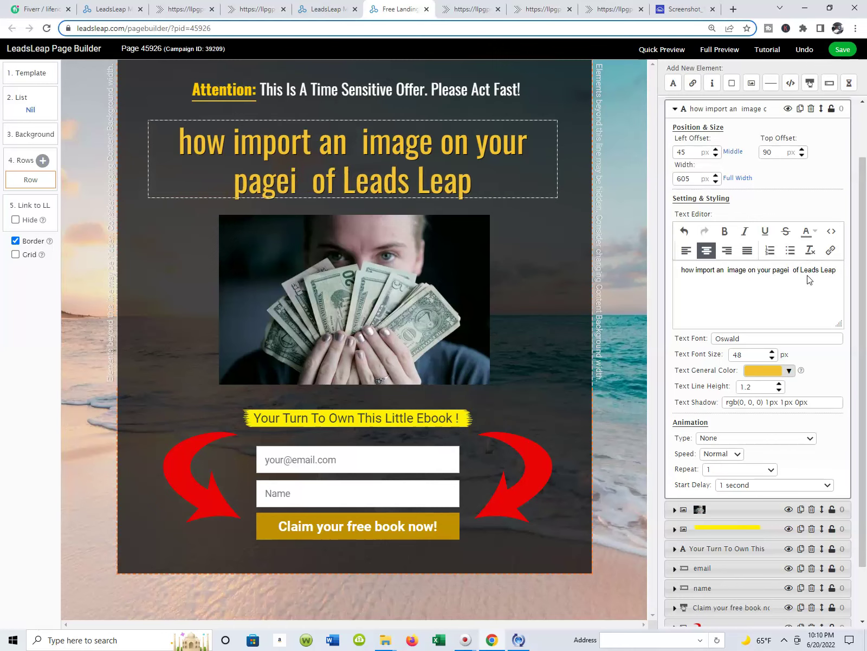
- Insert a space and "in" between "page" and the stray "i" in the headline
{"action": "type", "text": "insdie"}
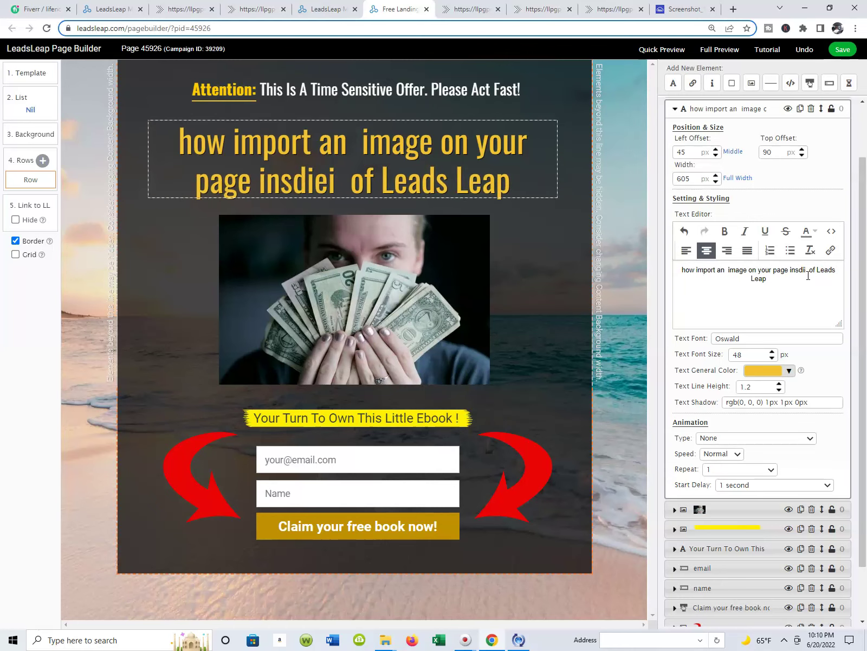
{"action": "key", "text": "BackSpace"}
{"action": "key", "text": "BackSpace"}
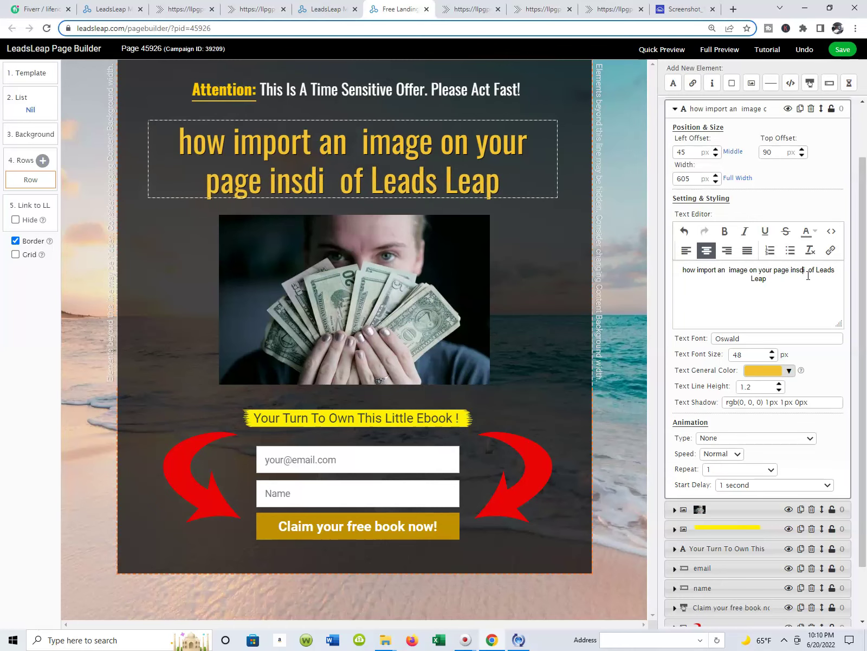
{"action": "key", "text": "BackSpace"}
{"action": "key", "text": "BackSpace"}
{"action": "key", "text": "BackSpace"}
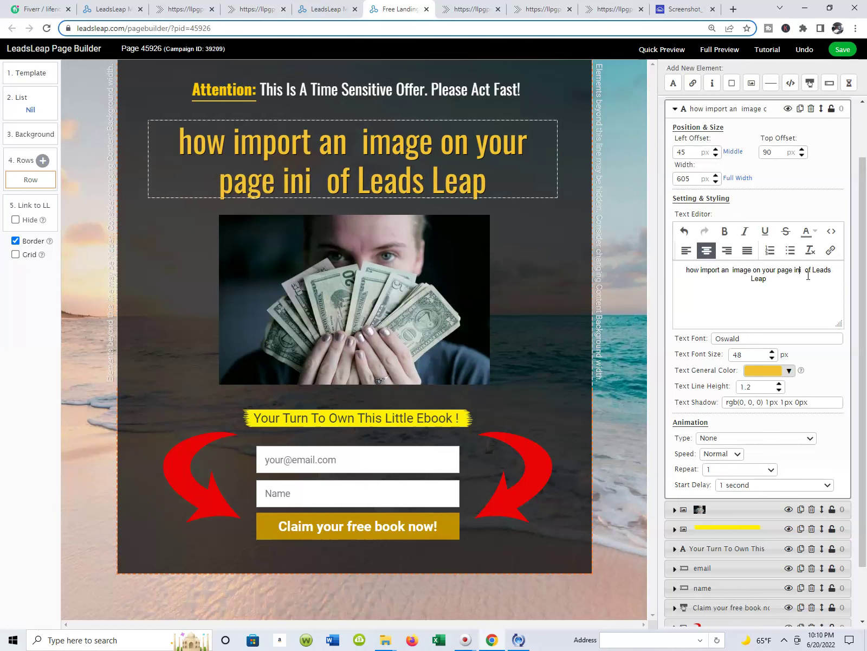
{"action": "type", "text": "sdie"}
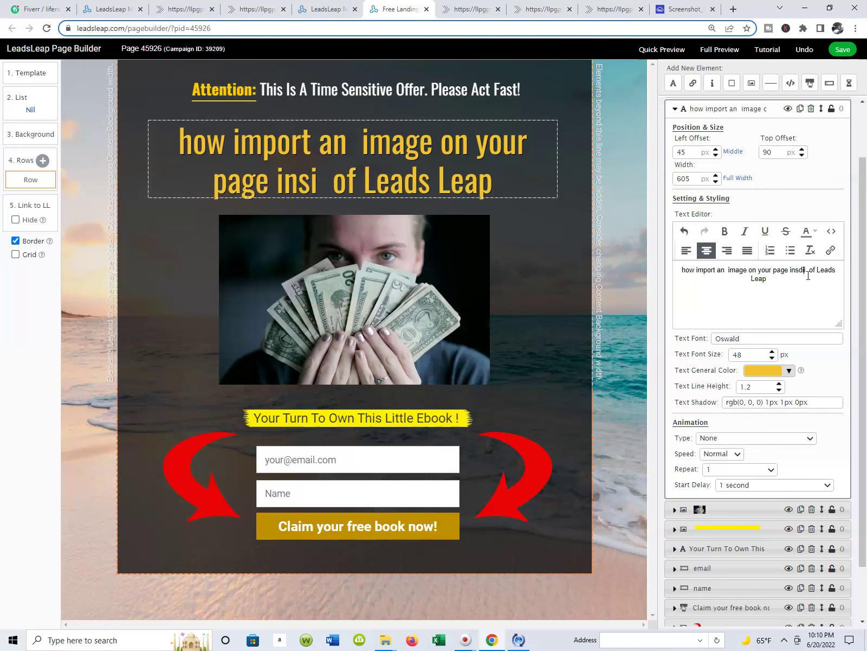
{"action": "key", "text": "BackSpace"}
{"action": "key", "text": "BackSpace"}
{"action": "key", "text": "BackSpace"}
{"action": "key", "text": "BackSpace"}
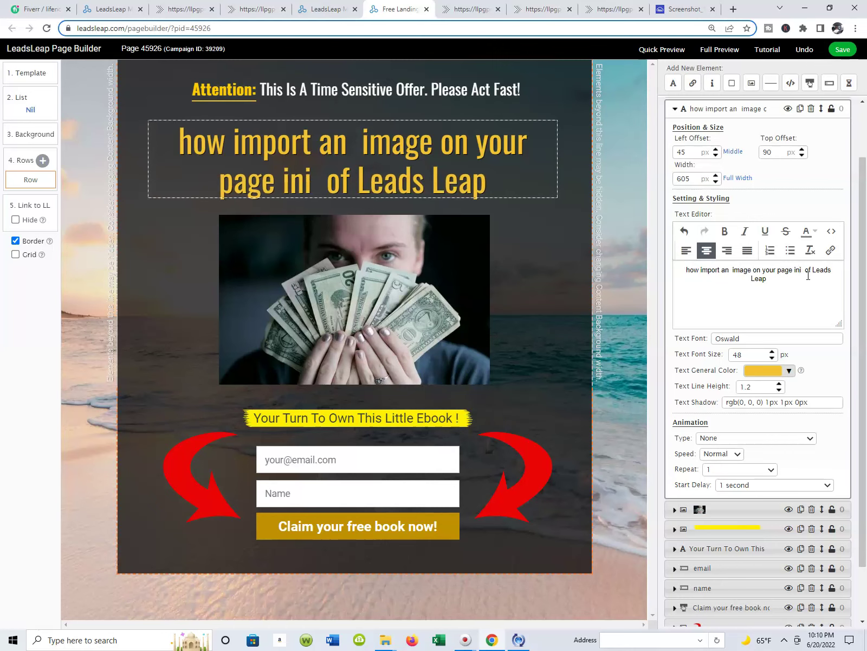
- Complete the word "inside" before "of Leads Leap" in the headline and remove the stray "i" behind it
{"action": "type", "text": "side"}
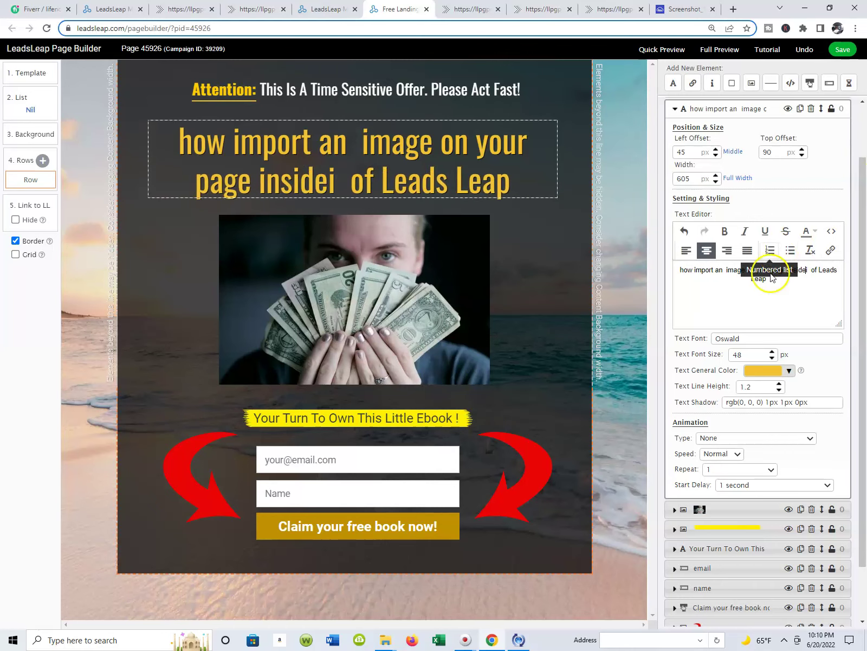
{"action": "left_click", "coordinate": [808, 271]}
{"action": "key", "text": "BackSpace"}
{"action": "key", "text": "BackSpace"}
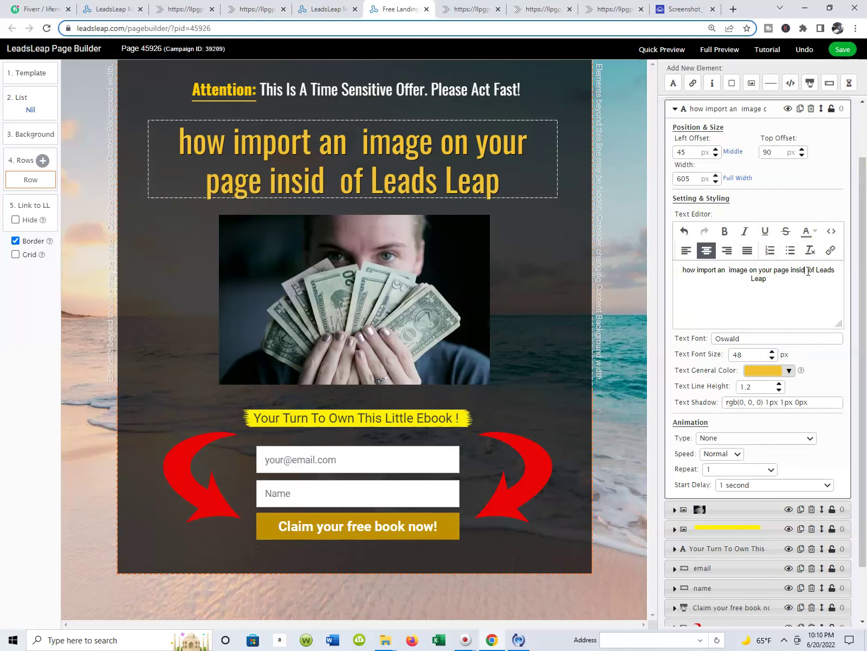
{"action": "type", "text": "e"}
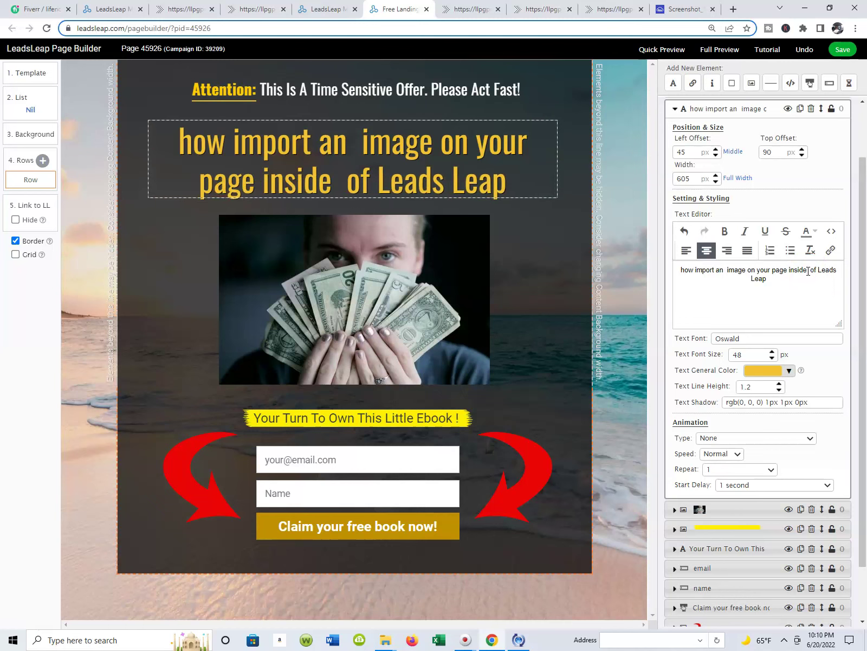
- Select the money photo below the headline and open the image gallery for its image URL
{"action": "left_click", "coordinate": [397, 337]}
{"action": "left_click", "coordinate": [373, 304]}
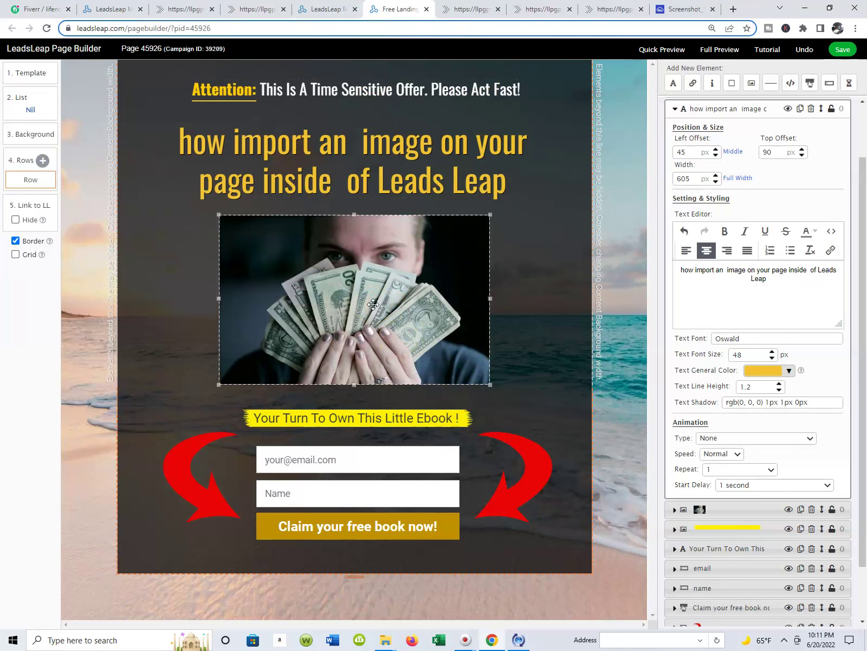
{"action": "left_click", "coordinate": [462, 330]}
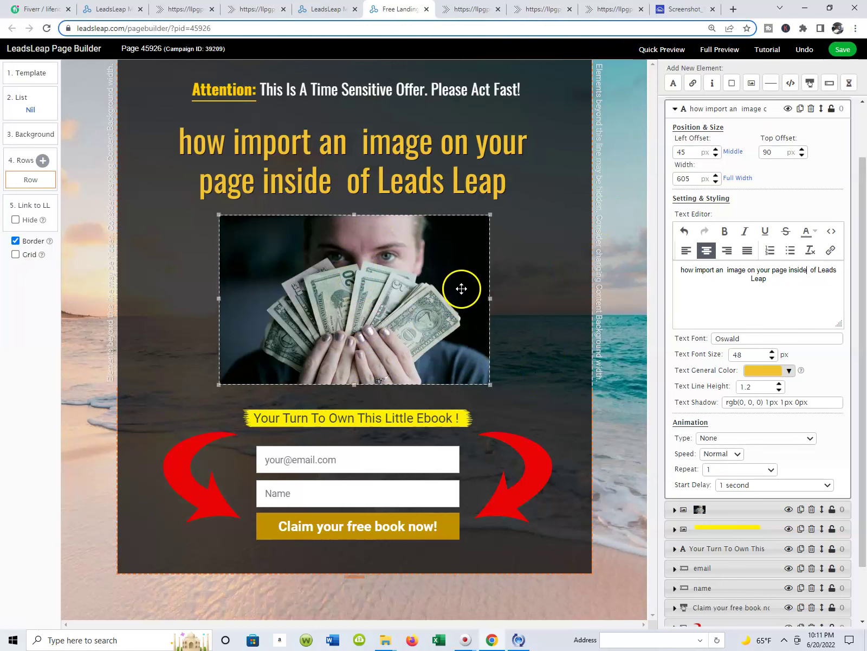
{"action": "left_click", "coordinate": [567, 227]}
{"action": "left_click", "coordinate": [445, 285]}
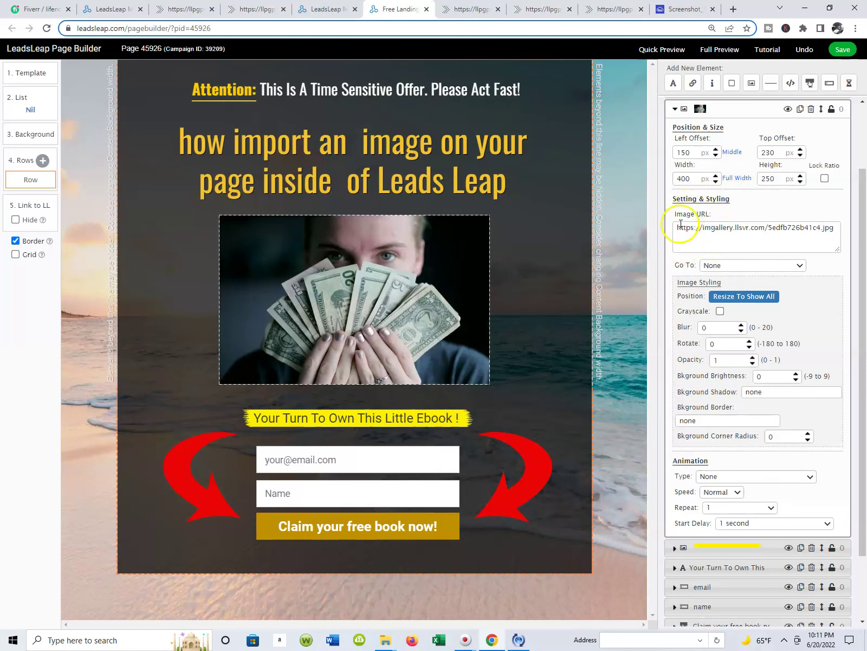
{"action": "left_click", "coordinate": [705, 229]}
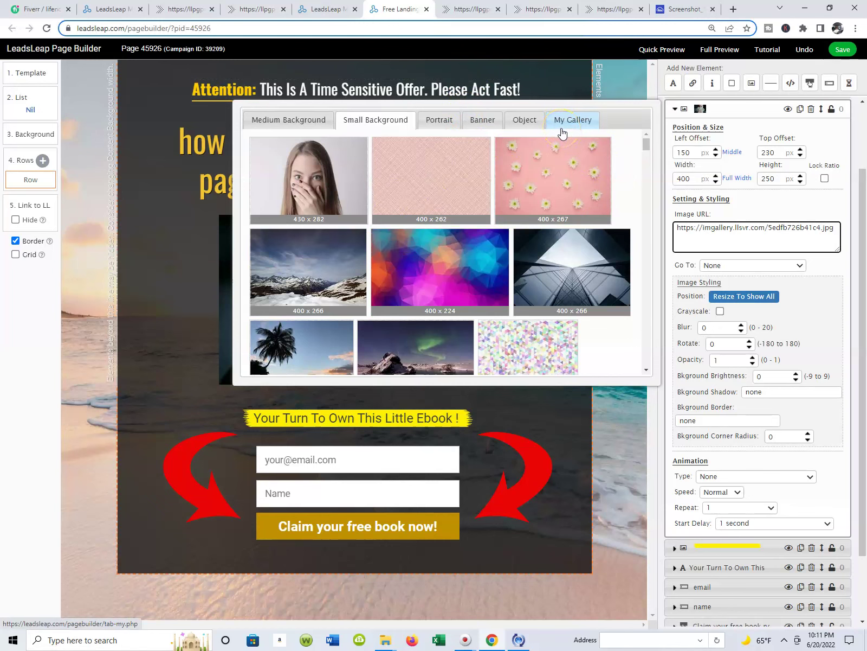
- Browse the Small Background pictures and switch to the images in My Gallery
{"action": "scroll", "coordinate": [513, 303], "scroll_direction": "down", "scroll_amount": 8}
{"action": "scroll", "coordinate": [514, 301], "scroll_direction": "up", "scroll_amount": 3}
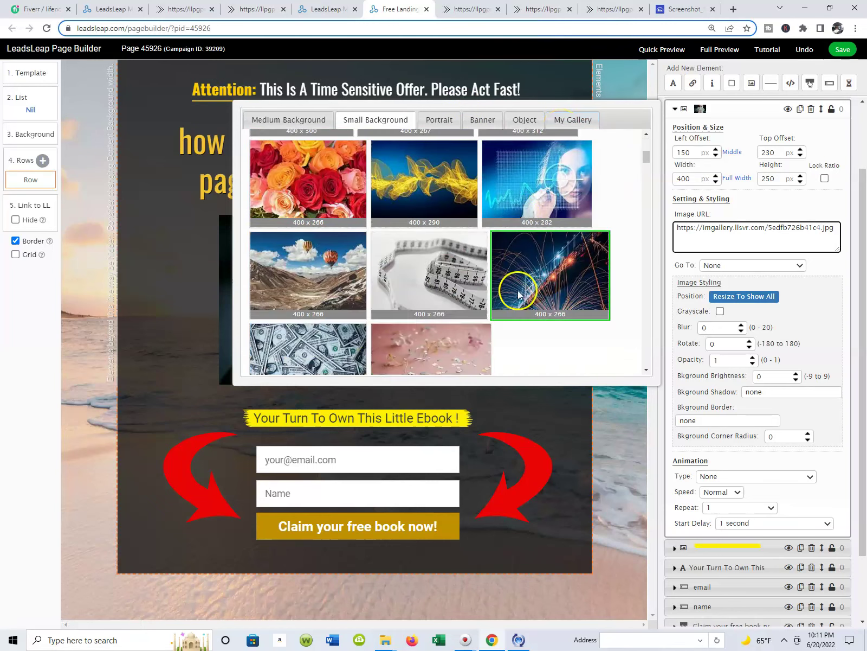
{"action": "scroll", "coordinate": [515, 296], "scroll_direction": "up", "scroll_amount": 3}
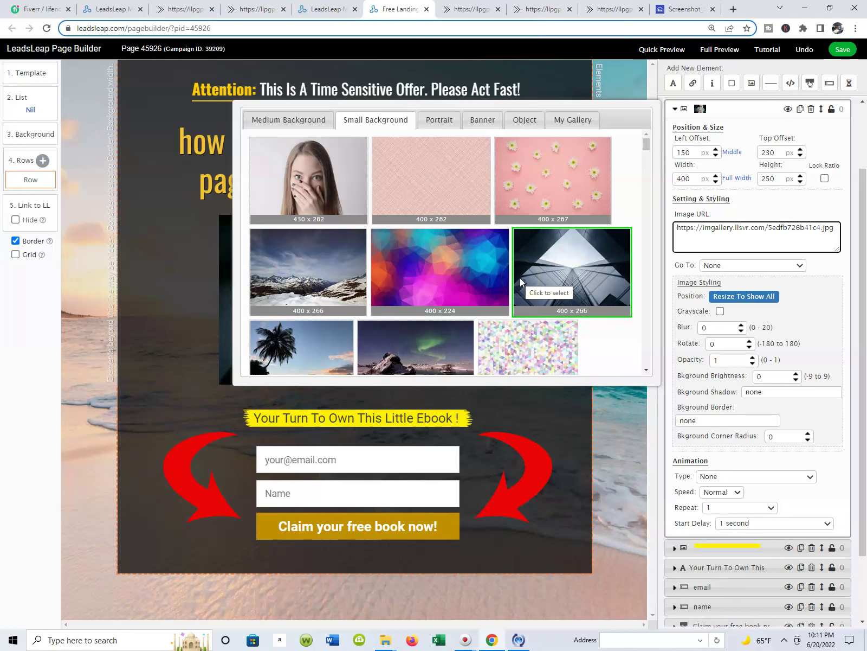
{"action": "left_click", "coordinate": [551, 240]}
{"action": "left_click", "coordinate": [536, 165]}
{"action": "left_click", "coordinate": [589, 86]}
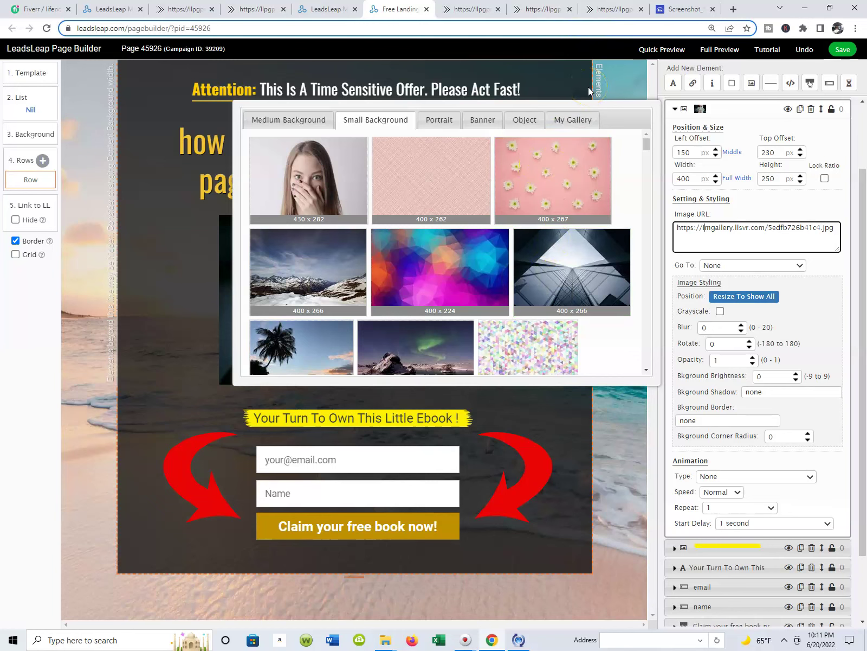
{"action": "left_click", "coordinate": [567, 122]}
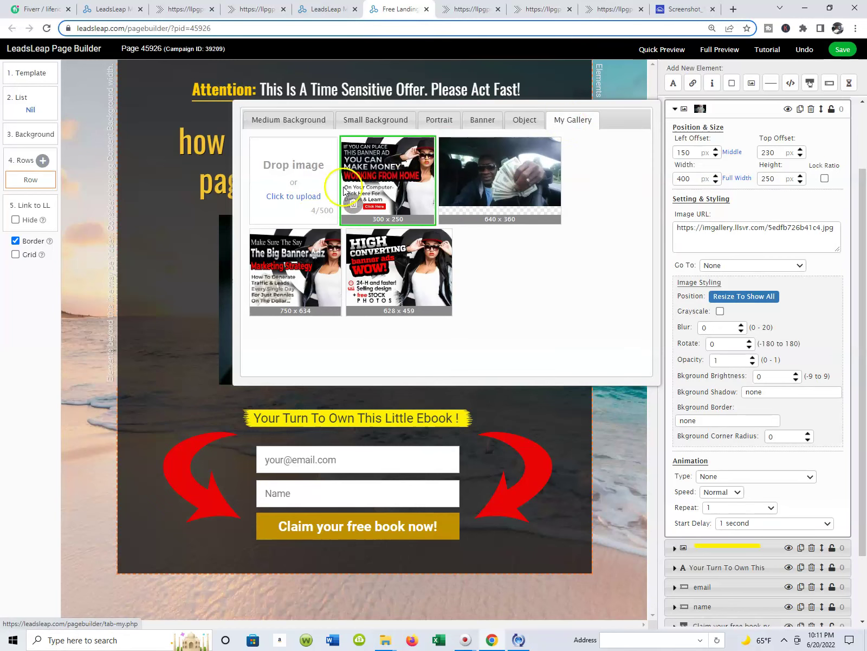
{"action": "left_click", "coordinate": [426, 172]}
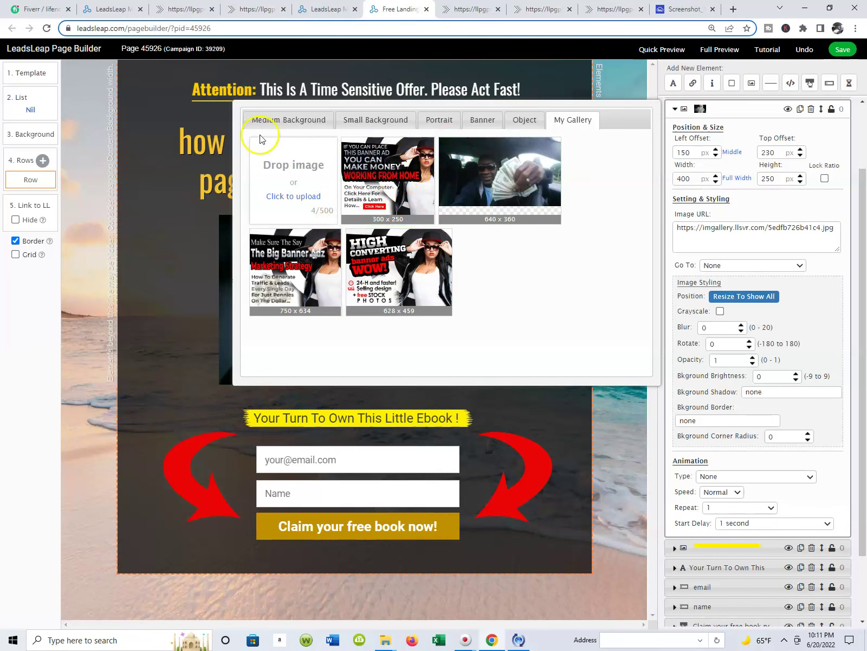
- Start uploading an image to My Gallery and go to the Pictures folder in the file chooser
{"action": "left_click", "coordinate": [328, 189]}
{"action": "left_click", "coordinate": [293, 195]}
{"action": "left_click", "coordinate": [292, 173]}
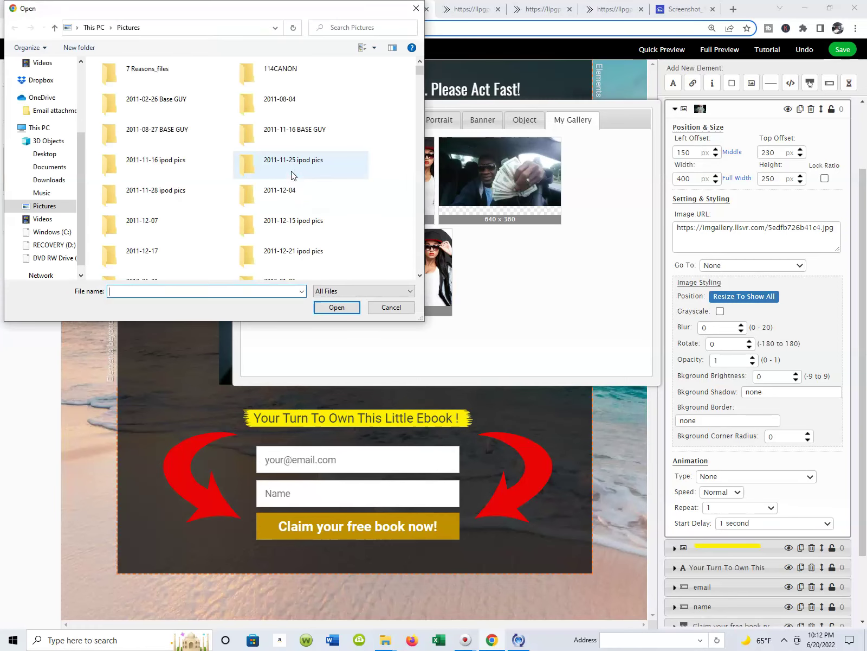
{"action": "left_click", "coordinate": [38, 64]}
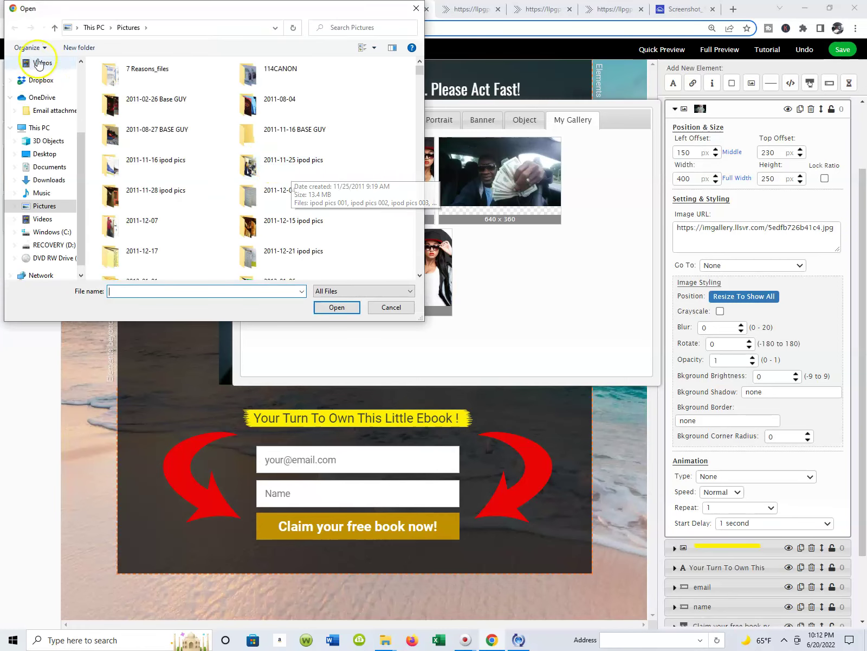
{"action": "left_click_drag", "start_coordinate": [80, 176], "coordinate": [91, 103]}
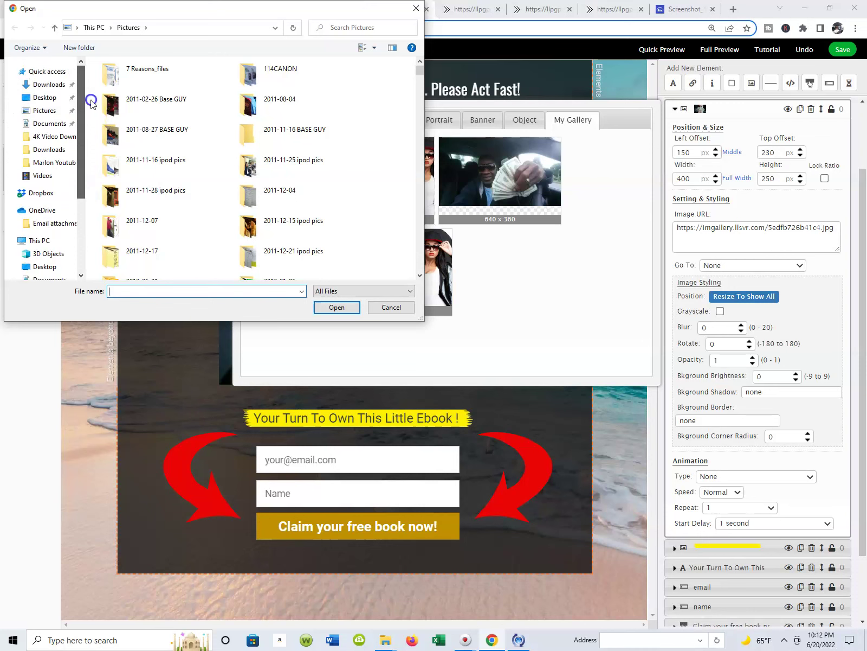
{"action": "left_click", "coordinate": [49, 110]}
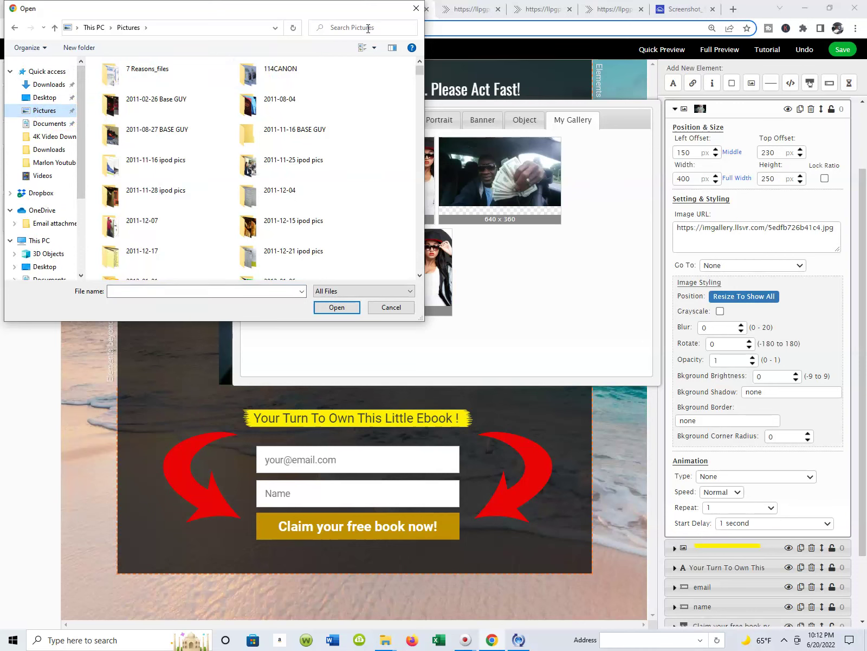
- Search the Pictures folder for files containing the owner's first name
{"action": "left_click", "coordinate": [368, 28]}
{"action": "type", "text": "marlon"}
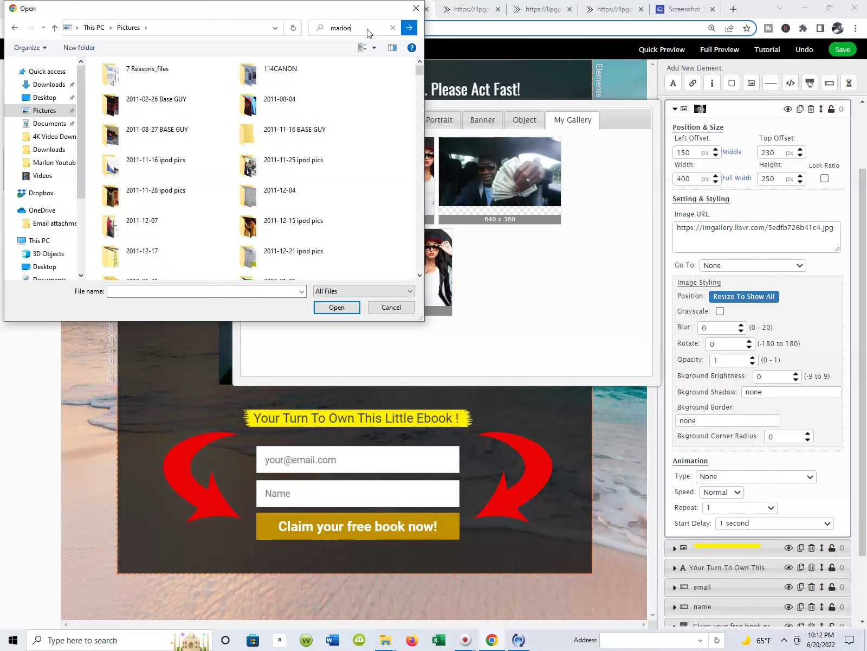
{"action": "left_click", "coordinate": [412, 30]}
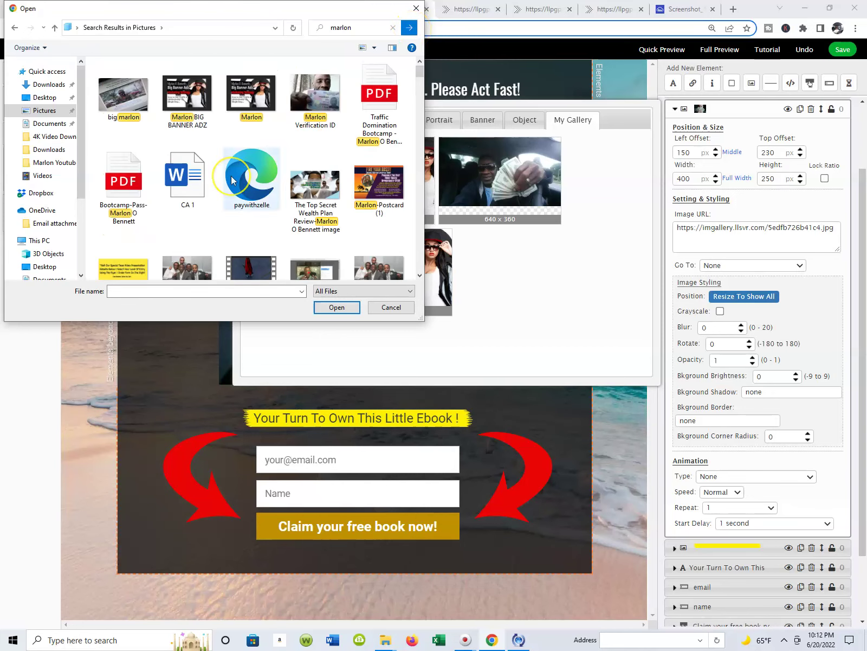
- Look through the search results for a picture suitable for the capture page
{"action": "scroll", "coordinate": [233, 180], "scroll_direction": "down", "scroll_amount": 5}
{"action": "scroll", "coordinate": [231, 176], "scroll_direction": "down", "scroll_amount": 9}
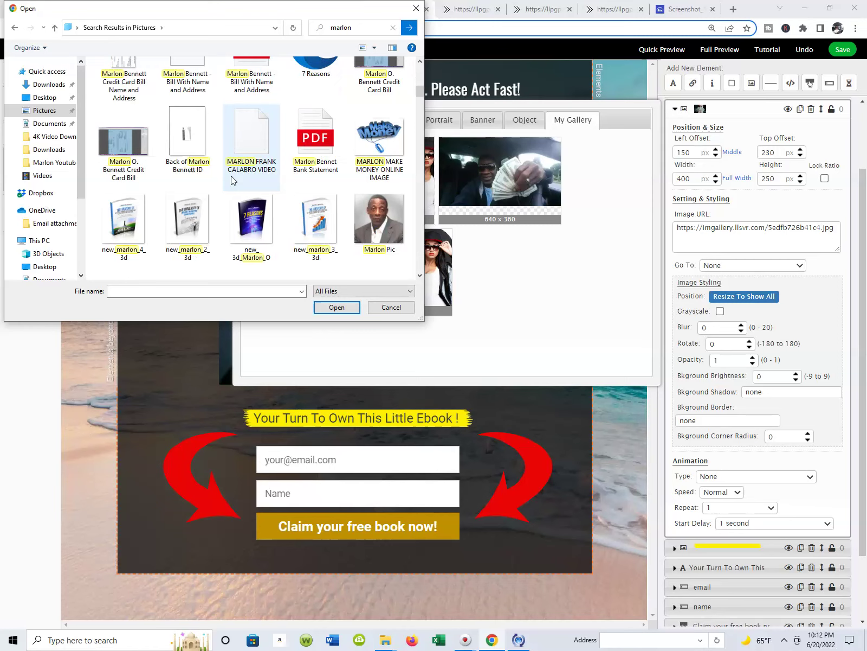
{"action": "scroll", "coordinate": [230, 175], "scroll_direction": "down", "scroll_amount": 6}
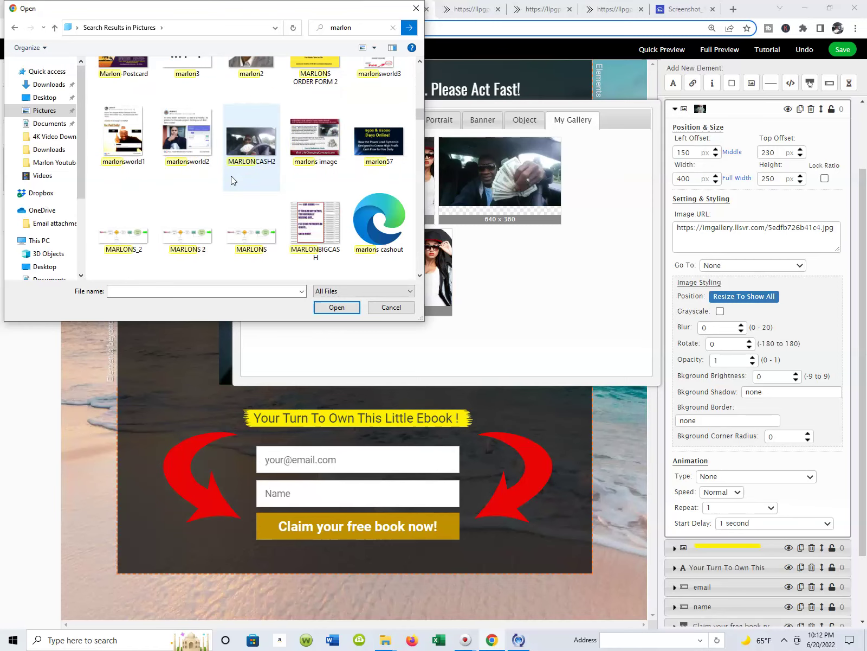
{"action": "scroll", "coordinate": [231, 176], "scroll_direction": "up", "scroll_amount": 4}
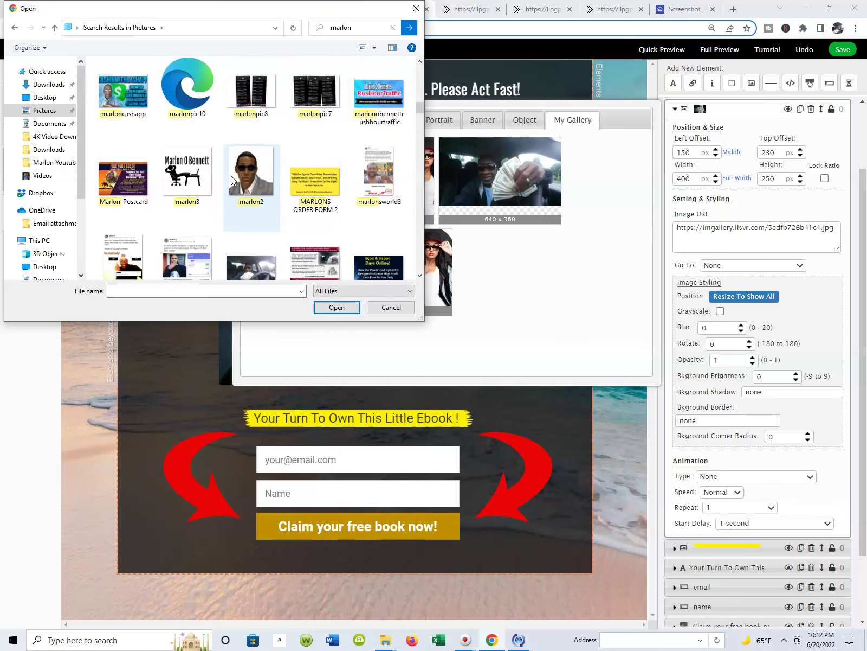
{"action": "scroll", "coordinate": [231, 176], "scroll_direction": "down", "scroll_amount": 10}
{"action": "scroll", "coordinate": [231, 176], "scroll_direction": "down", "scroll_amount": 8}
{"action": "scroll", "coordinate": [231, 176], "scroll_direction": "up", "scroll_amount": 8}
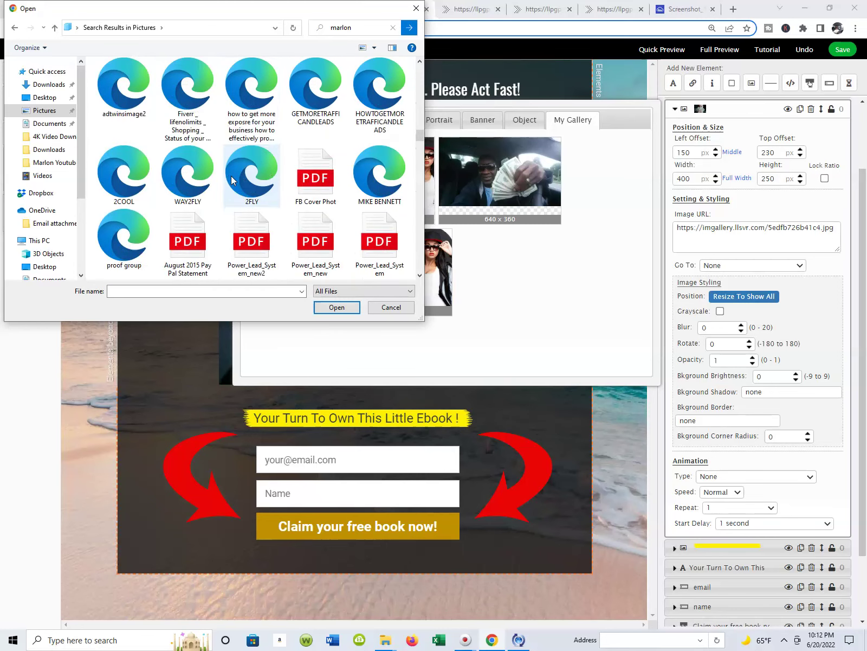
{"action": "scroll", "coordinate": [232, 179], "scroll_direction": "up", "scroll_amount": 10}
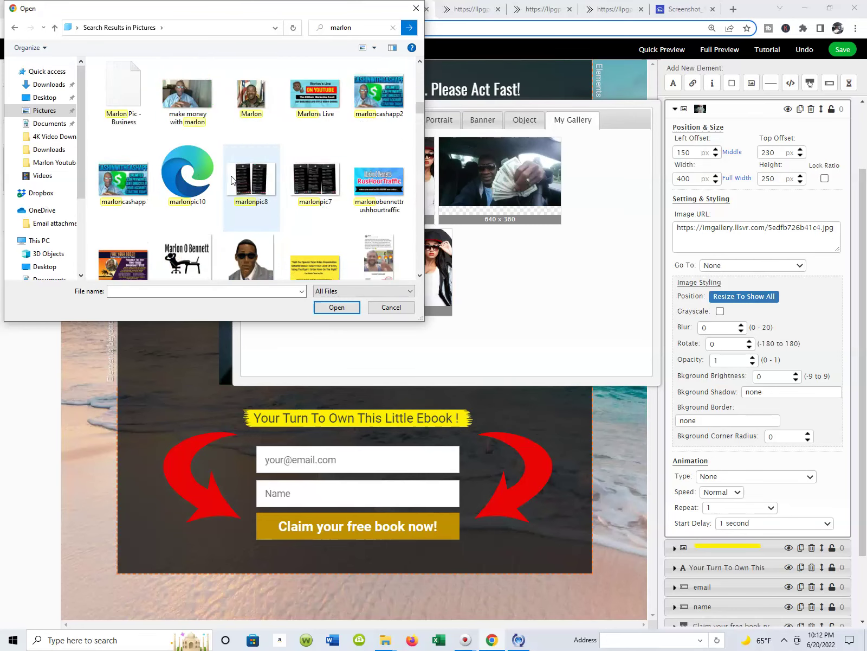
{"action": "scroll", "coordinate": [231, 179], "scroll_direction": "up", "scroll_amount": 3}
{"action": "scroll", "coordinate": [232, 178], "scroll_direction": "up", "scroll_amount": 5}
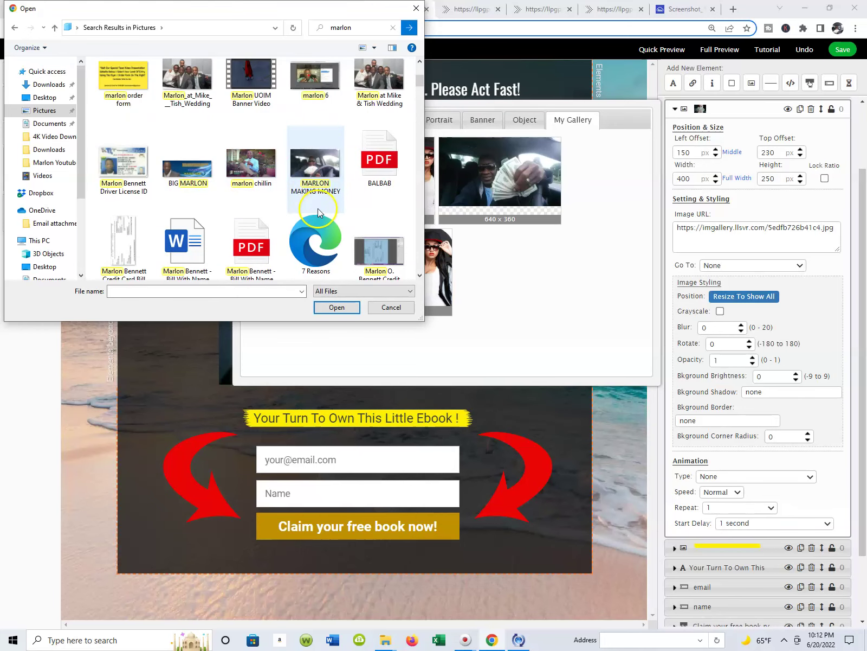
{"action": "scroll", "coordinate": [318, 208], "scroll_direction": "up", "scroll_amount": 2}
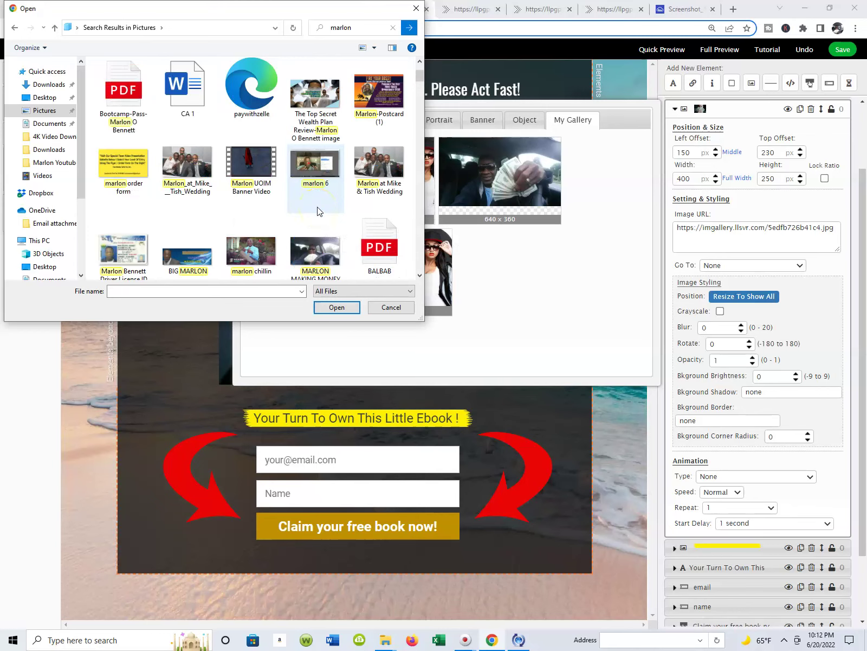
{"action": "scroll", "coordinate": [317, 211], "scroll_direction": "up", "scroll_amount": 2}
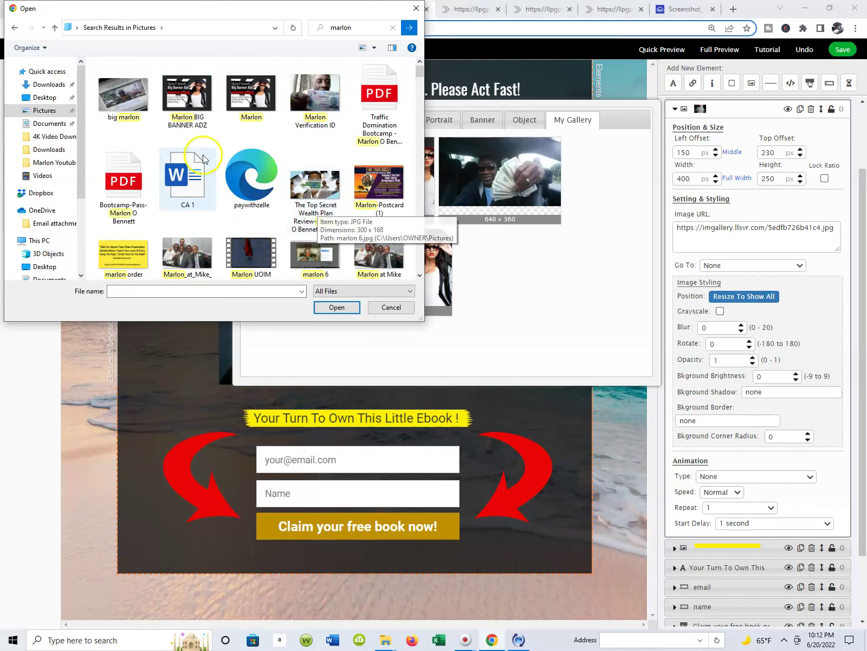
- Upload the first picture in the search results to My Gallery, saving it as jpg for faster loading
{"action": "left_click", "coordinate": [125, 103]}
{"action": "double_click", "coordinate": [125, 103]}
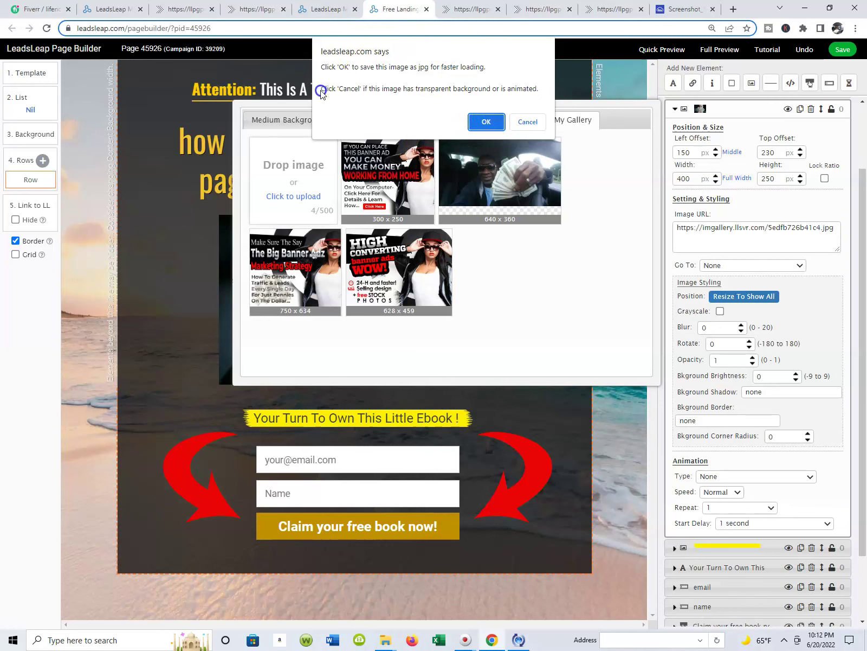
{"action": "left_click", "coordinate": [495, 124]}
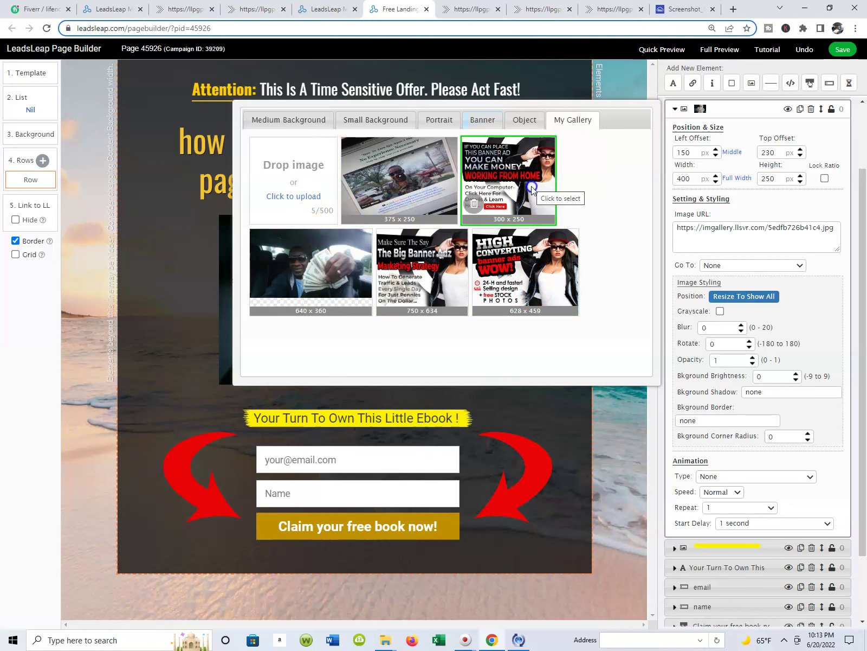
- Replace the money photo with the uploaded 375 x 250 picture from My Gallery and save the page
{"action": "left_click", "coordinate": [585, 134]}
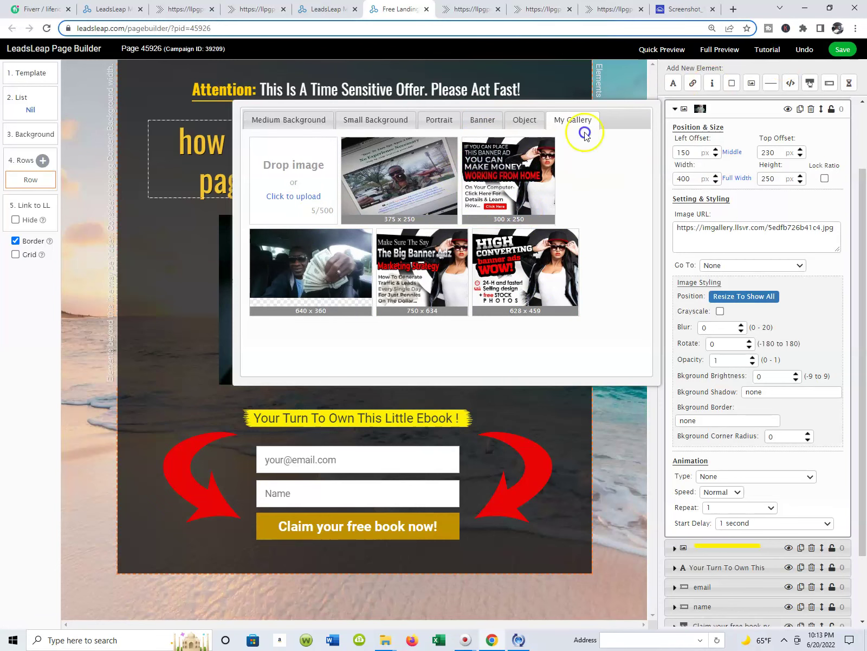
{"action": "left_click", "coordinate": [435, 179]}
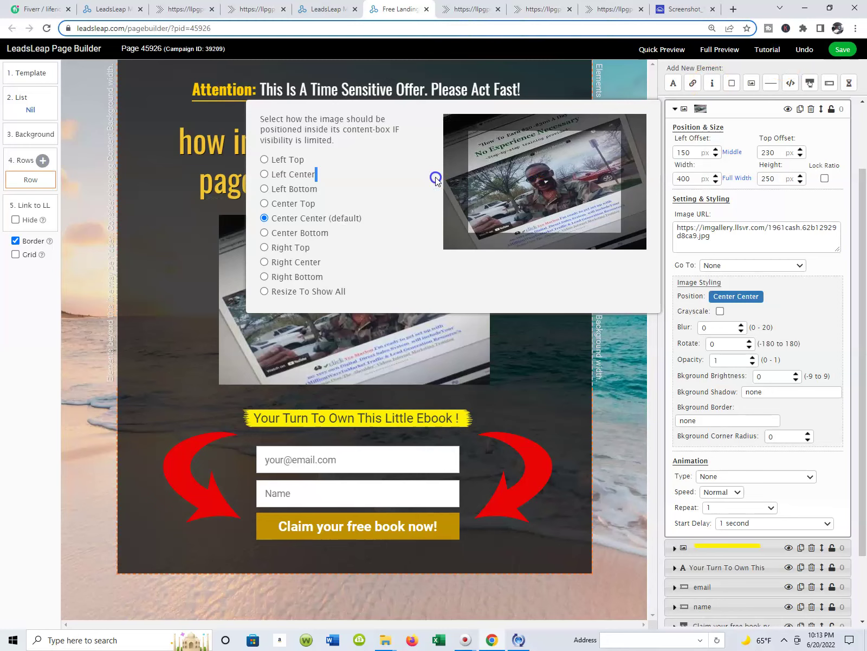
{"action": "left_click", "coordinate": [844, 49]}
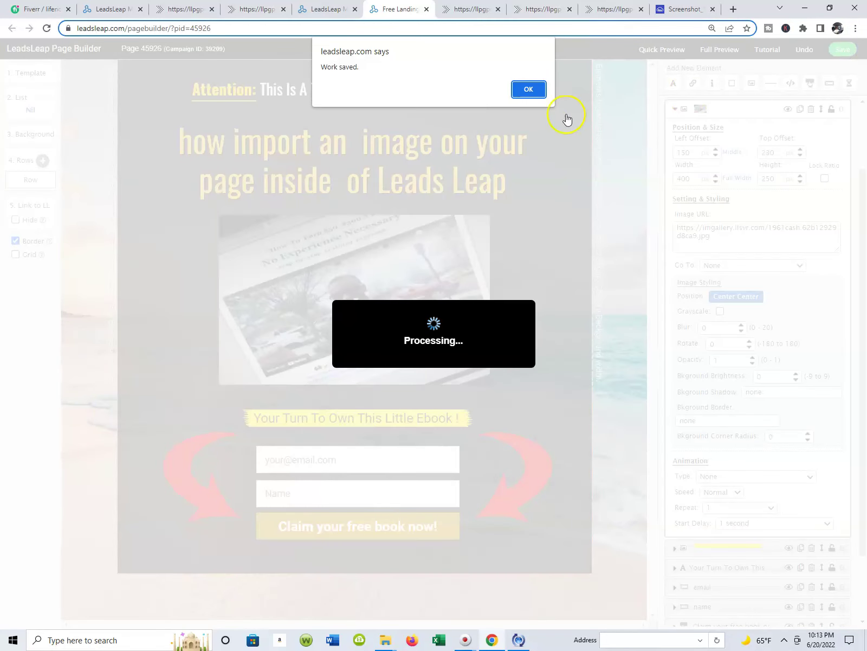
{"action": "left_click", "coordinate": [526, 90]}
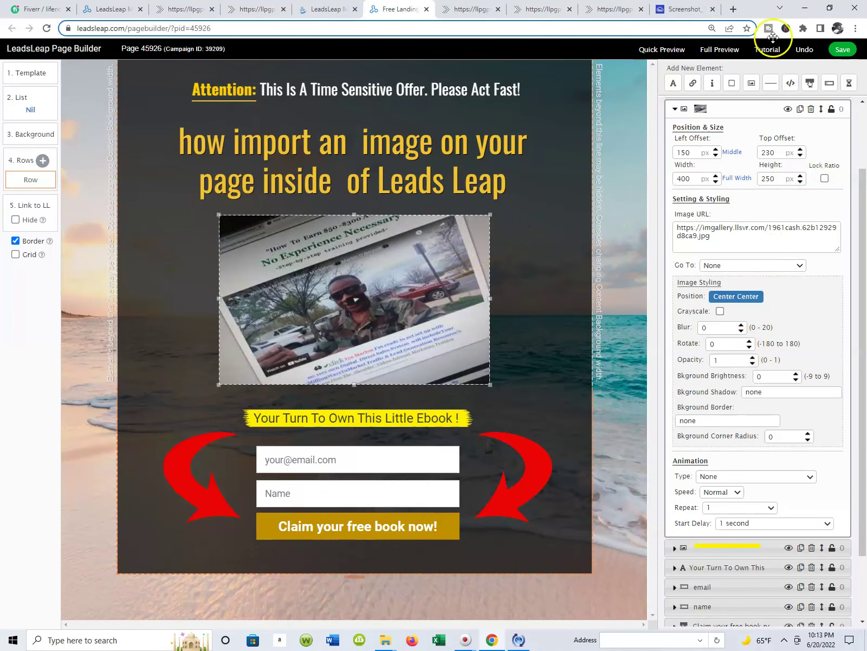
{"action": "left_click", "coordinate": [842, 49]}
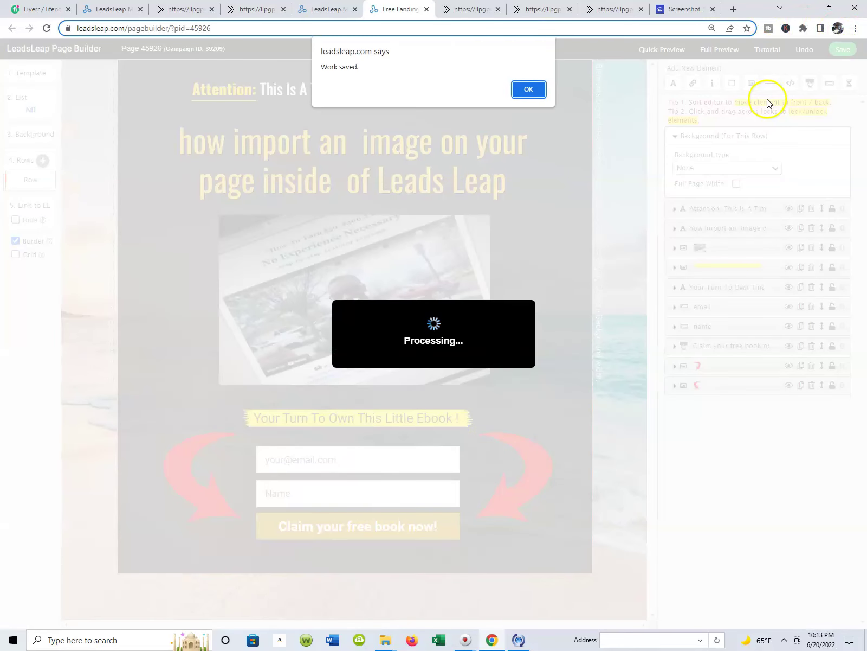
- Acknowledge the save confirmation and check the headline and new picture on the capture page
{"action": "left_click", "coordinate": [531, 91]}
{"action": "left_click", "coordinate": [420, 336]}
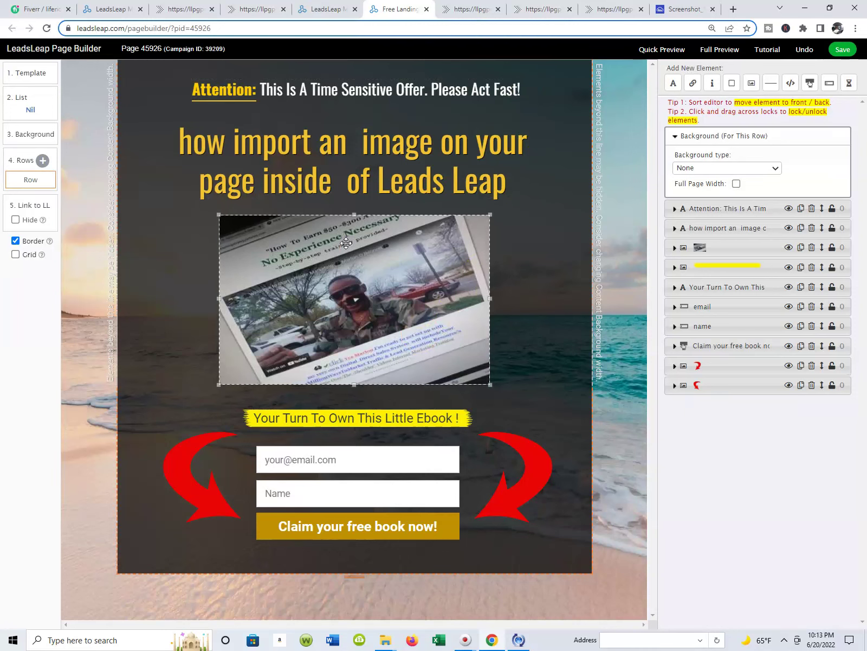
{"action": "left_click", "coordinate": [126, 304]}
{"action": "left_click", "coordinate": [478, 189]}
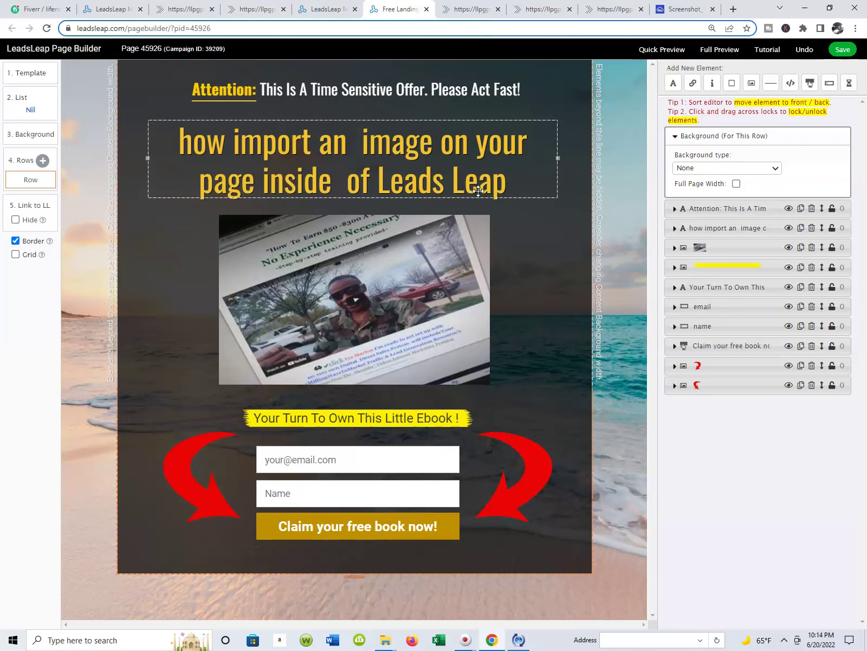
{"action": "left_click", "coordinate": [179, 226]}
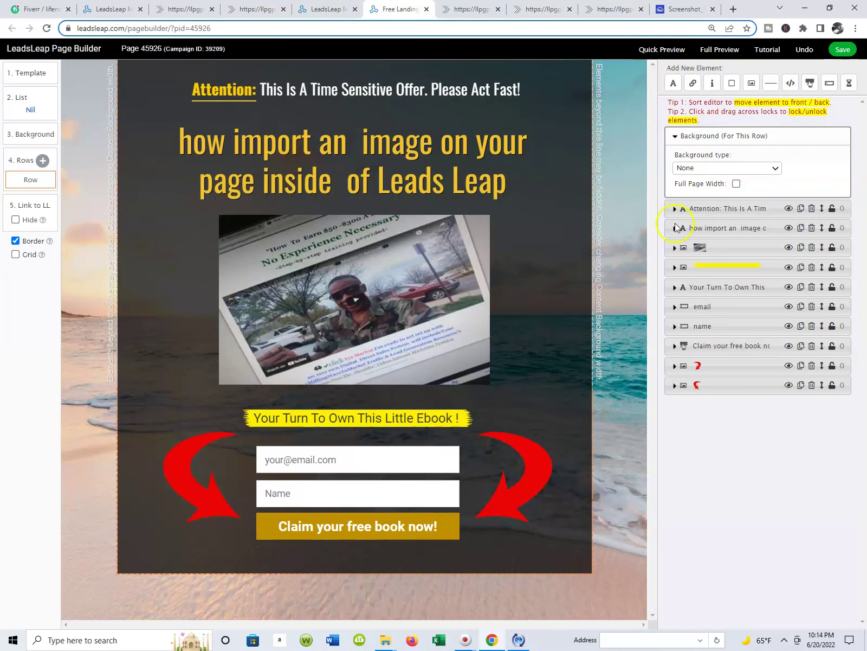
{"action": "left_click", "coordinate": [718, 390]}
- Add "..." to the end of the capture page headline and capitalize its first word as "How"
{"action": "left_click", "coordinate": [449, 129]}
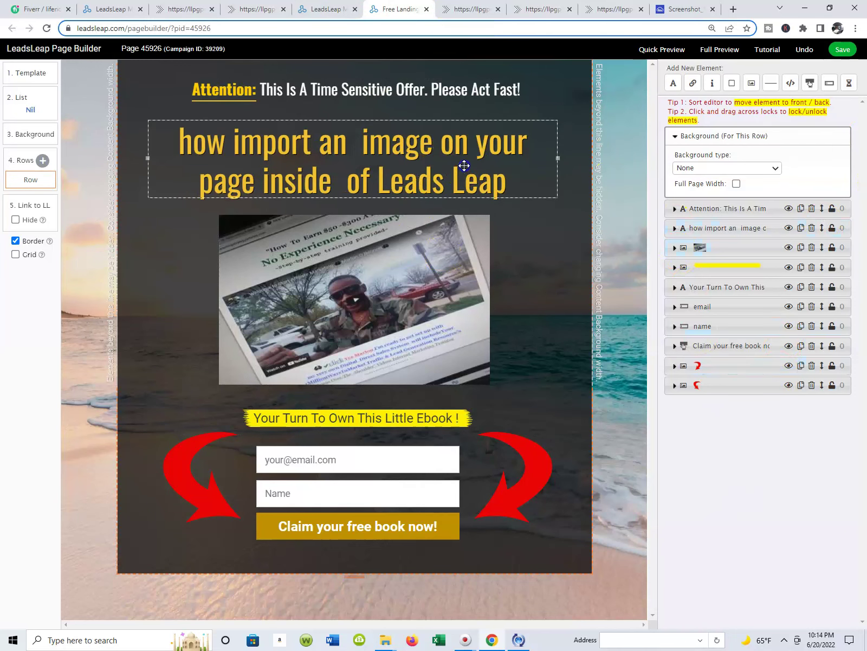
{"action": "left_click", "coordinate": [492, 169]}
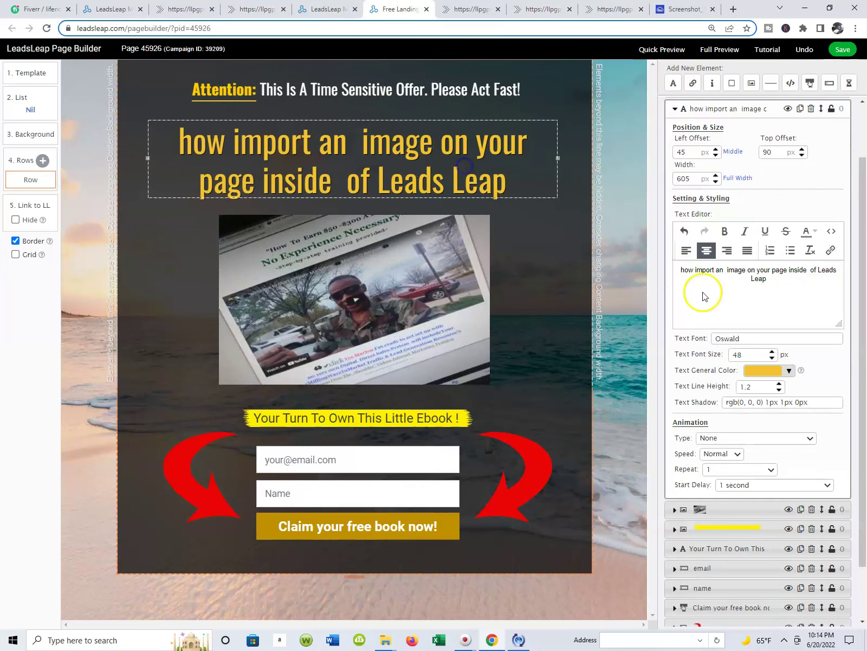
{"action": "left_click", "coordinate": [779, 278]}
{"action": "type", "text": "..."}
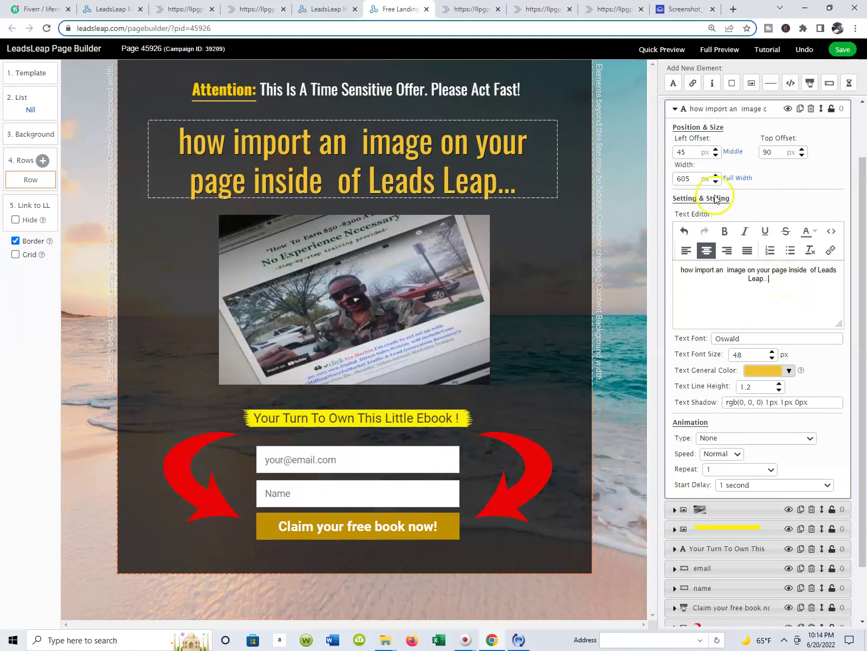
{"action": "left_click", "coordinate": [684, 273]}
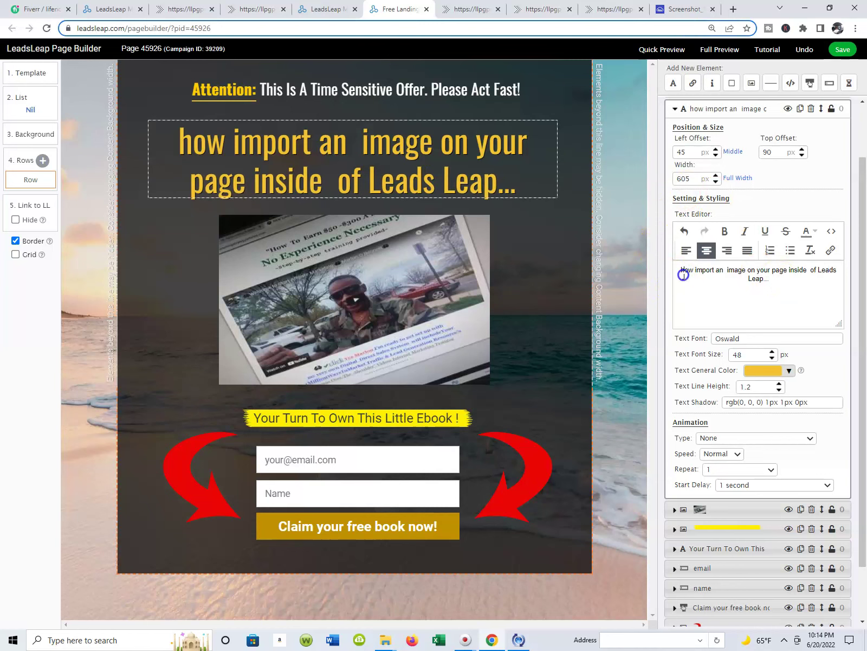
{"action": "key", "text": "BackSpace"}
{"action": "type", "text": "H"}
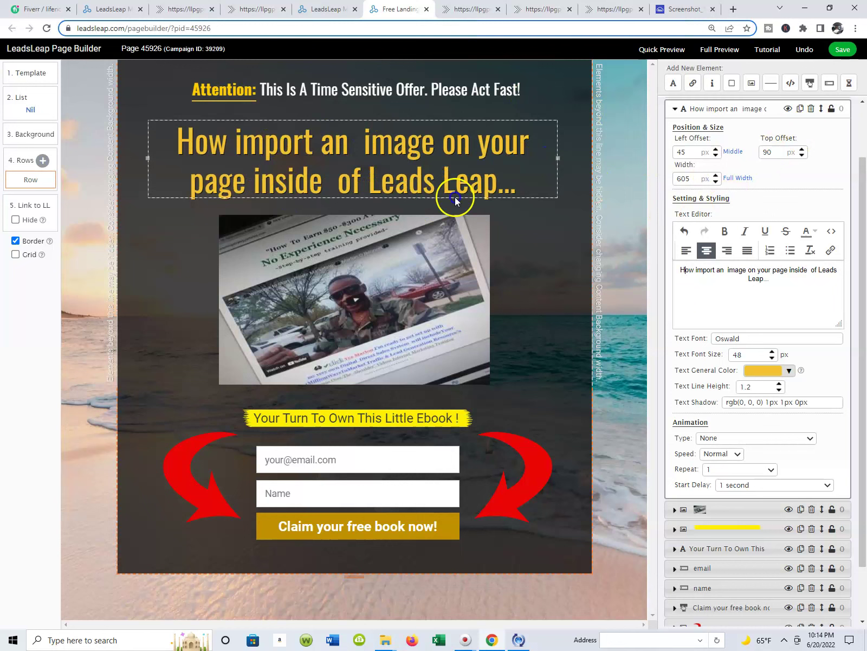
- Change "import" in the headline to "To Import" and save the page
{"action": "left_click", "coordinate": [699, 274]}
{"action": "key", "text": "BackSpace"}
{"action": "type", "text": "To "}
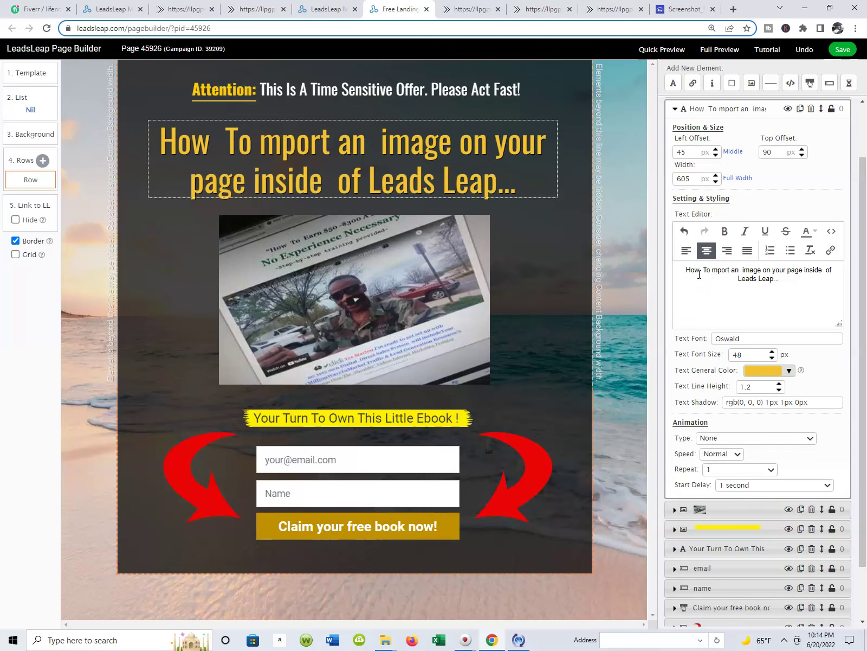
{"action": "type", "text": "I"}
{"action": "left_click", "coordinate": [846, 53]}
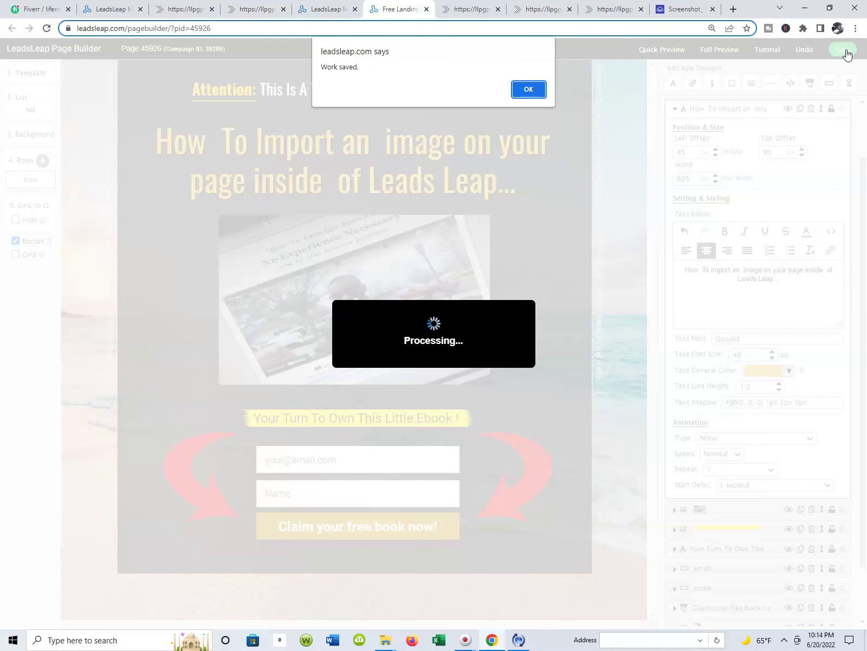
{"action": "left_click", "coordinate": [533, 91]}
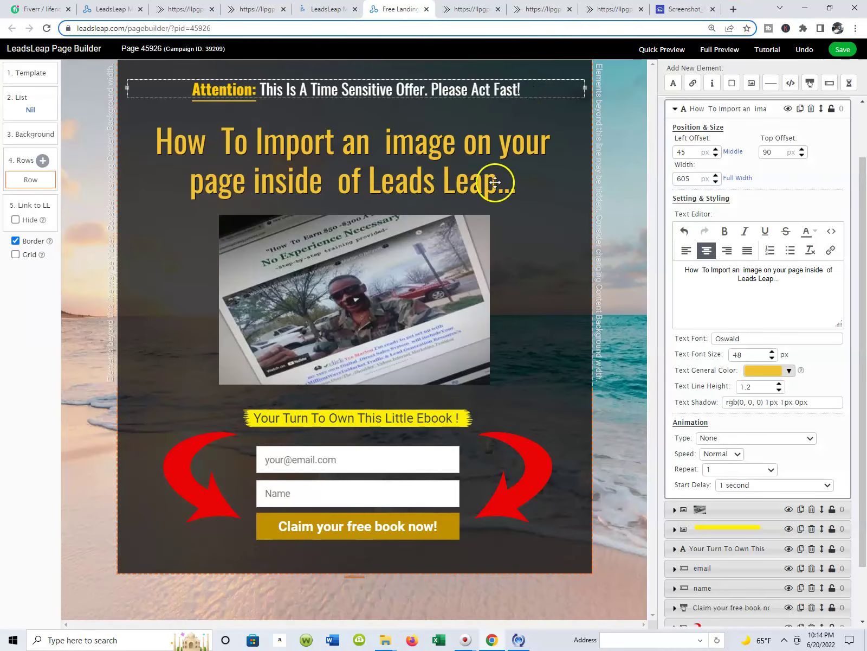
{"action": "left_click", "coordinate": [859, 52]}
{"action": "left_click", "coordinate": [844, 53]}
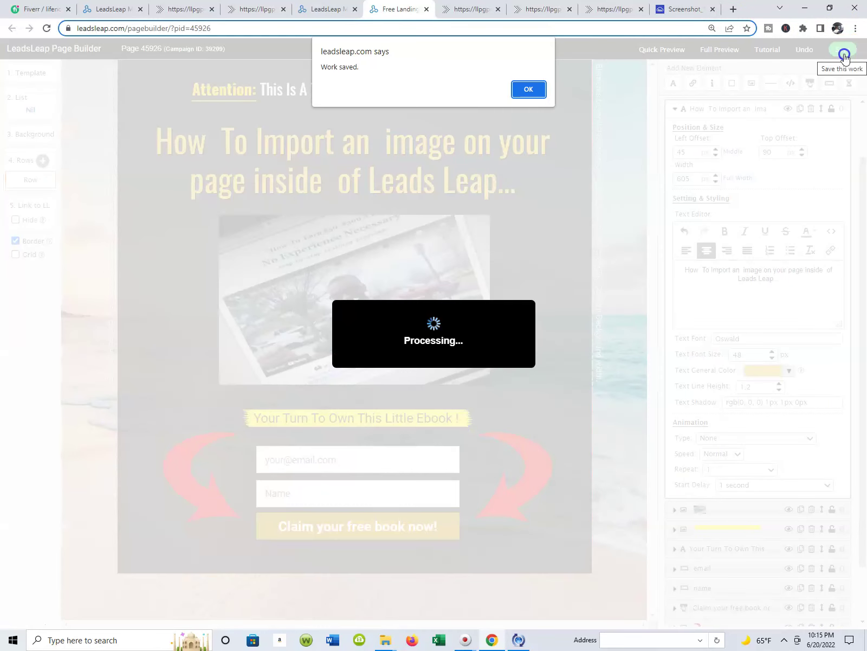
{"action": "left_click", "coordinate": [527, 90]}
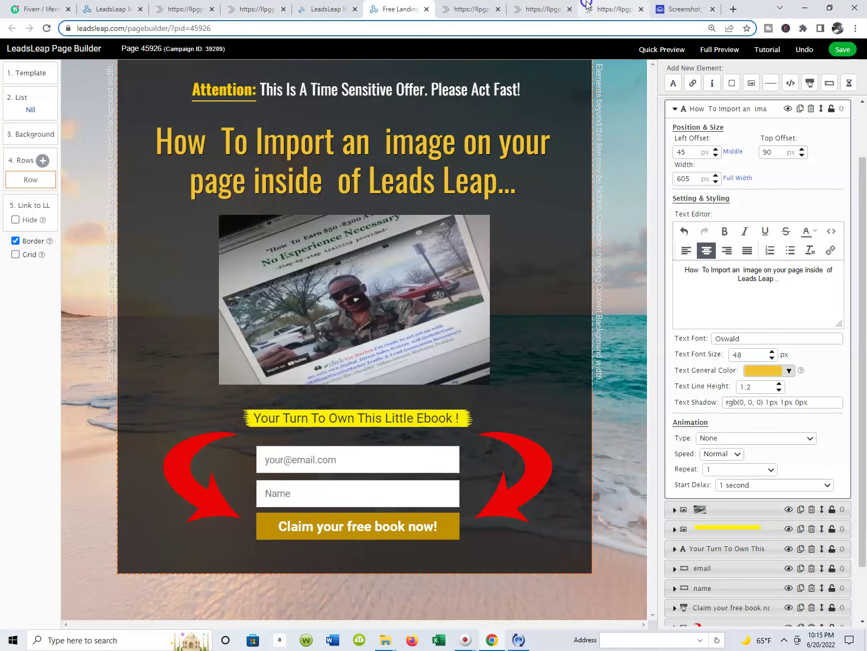
- Close the outdated capture page preview, one duplicate llpgpro.com/638971b4 page and the page editor
{"action": "left_click", "coordinate": [466, 10]}
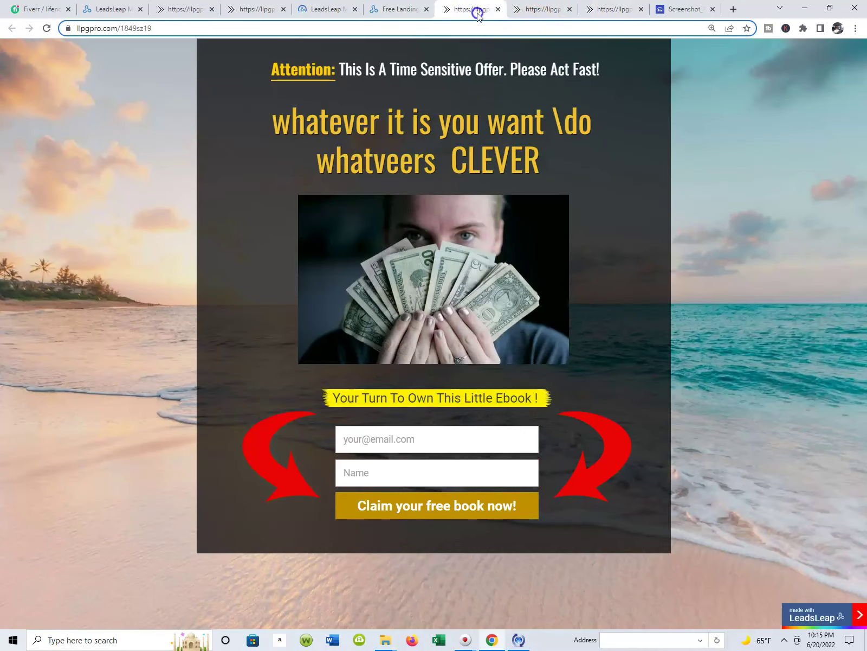
{"action": "left_click", "coordinate": [498, 10]}
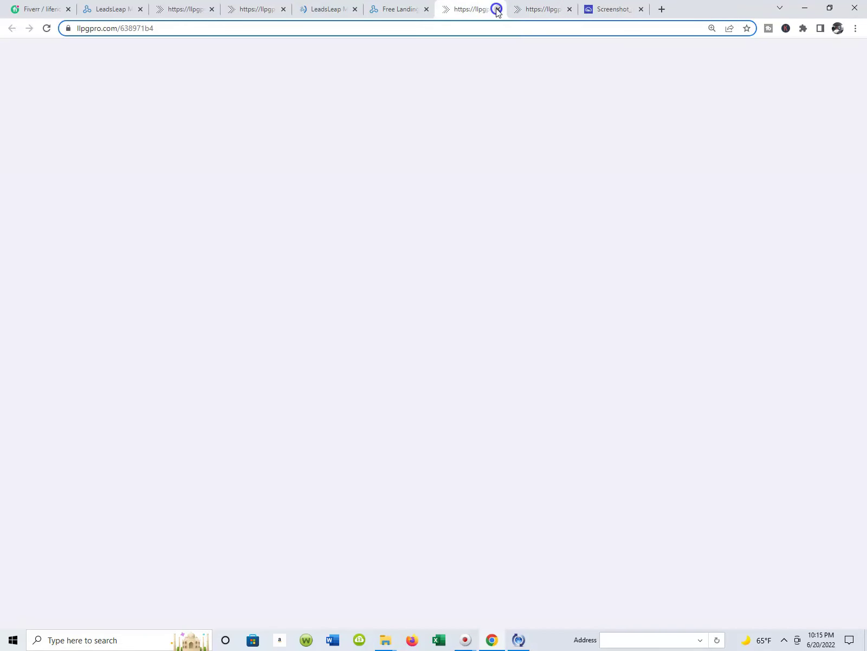
{"action": "left_click", "coordinate": [498, 9]}
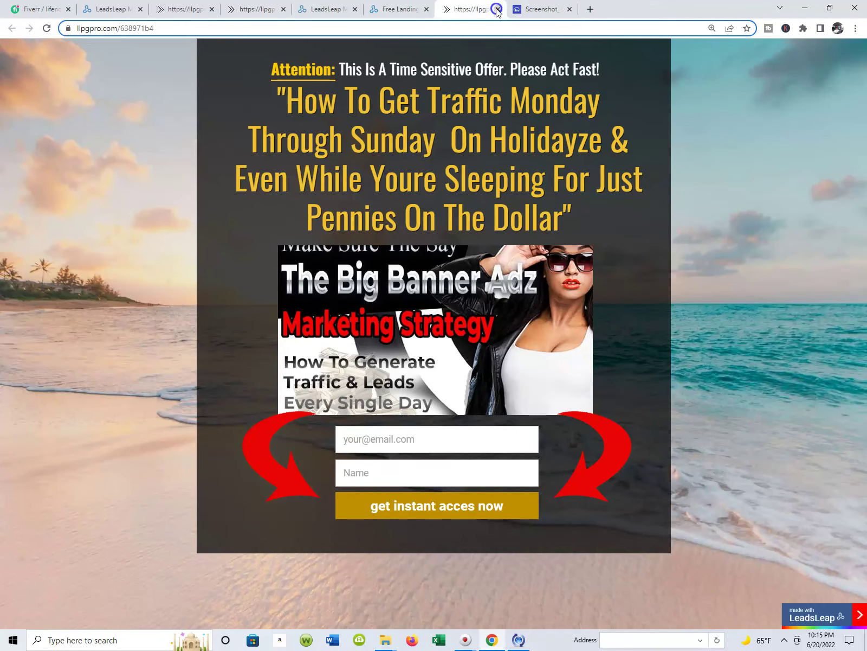
{"action": "left_click", "coordinate": [406, 13]}
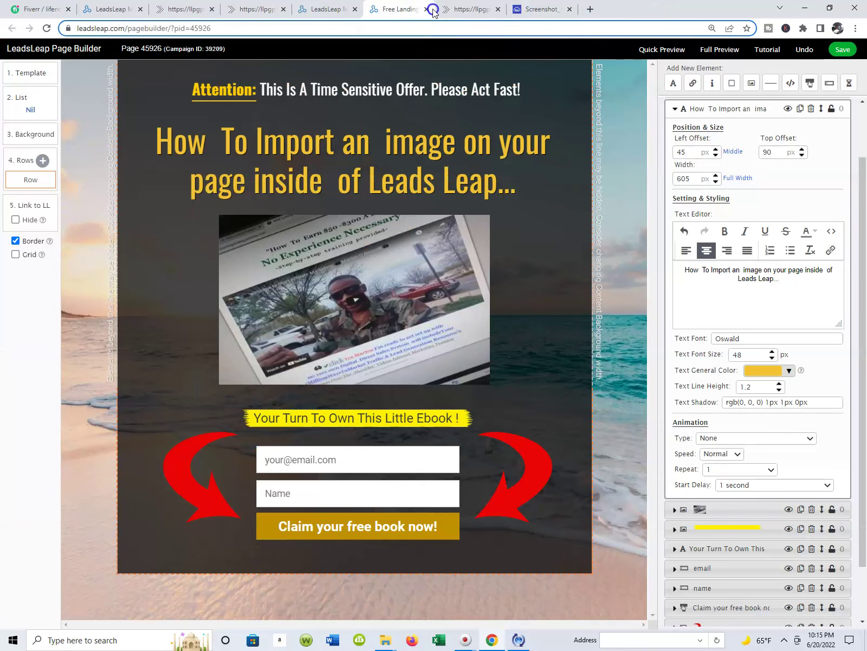
{"action": "left_click", "coordinate": [426, 10]}
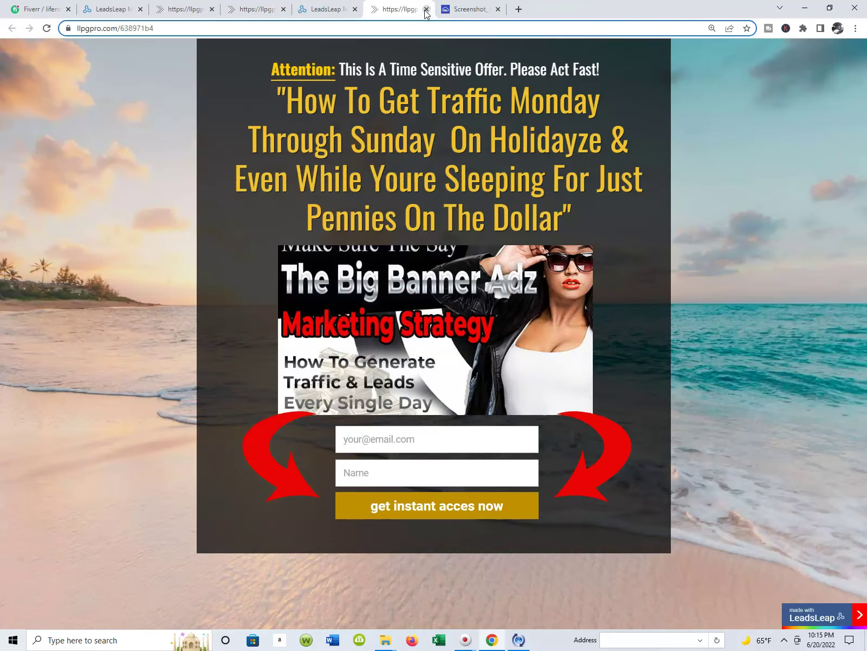
- Open the testout campaign's published page at llpgpro.com/1849sz19 from the Page Manager
{"action": "left_click", "coordinate": [308, 12]}
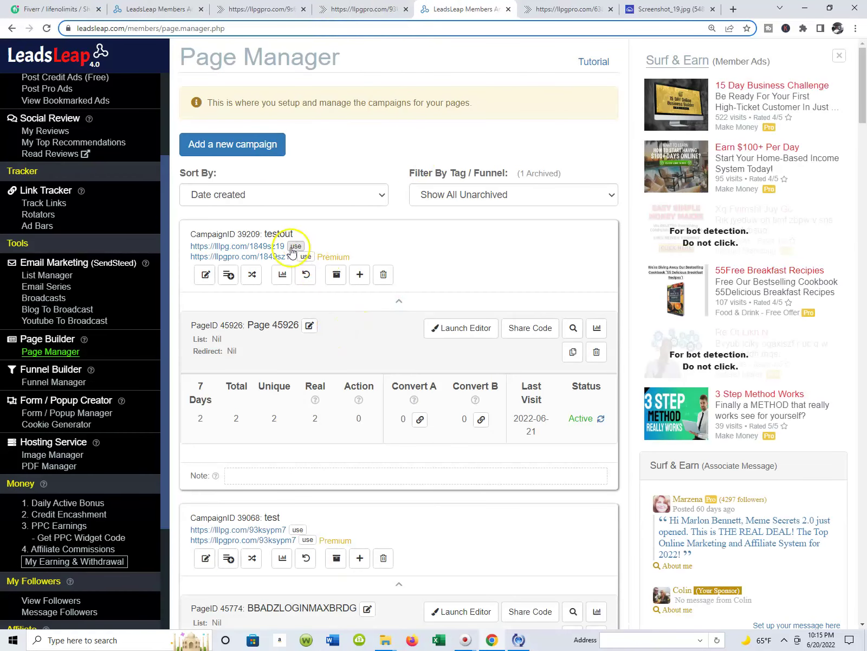
{"action": "left_click", "coordinate": [263, 257]}
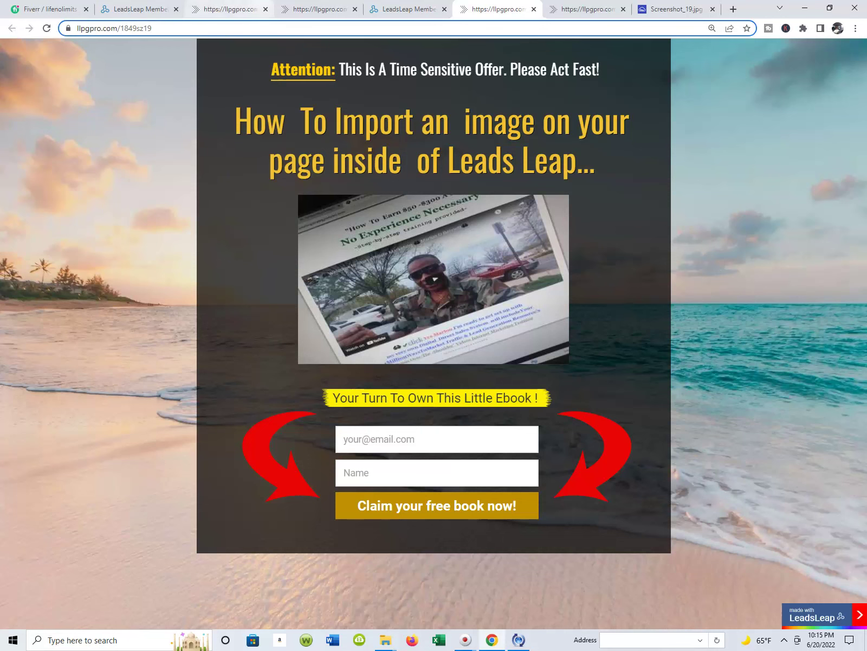
- Look through the llpgpro.com/93ksypm7 page and open its registration link for a 100% free LeadsLeap account
{"action": "left_click", "coordinate": [303, 9]}
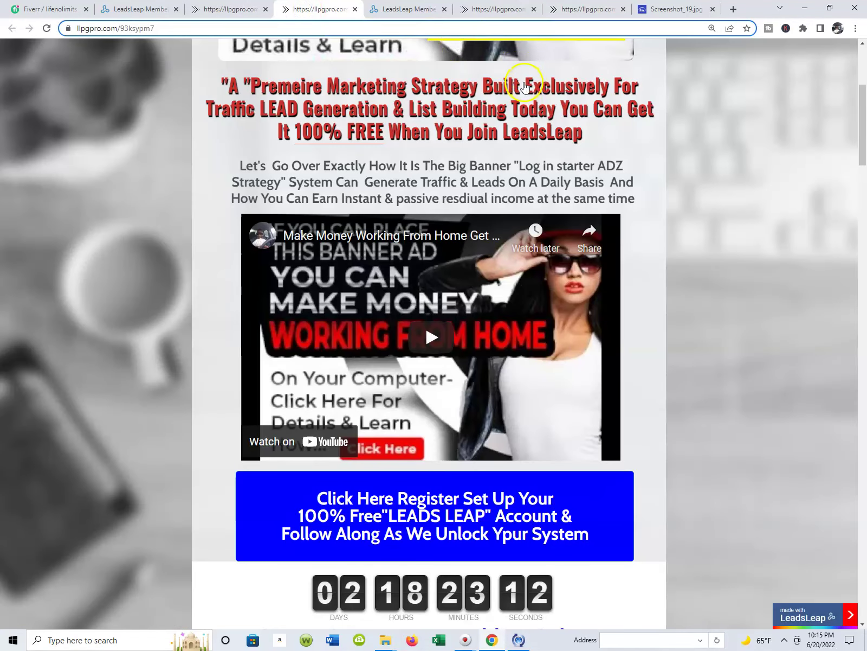
{"action": "scroll", "coordinate": [513, 81], "scroll_direction": "up", "scroll_amount": 5}
{"action": "scroll", "coordinate": [564, 132], "scroll_direction": "down", "scroll_amount": 1}
{"action": "scroll", "coordinate": [564, 133], "scroll_direction": "up", "scroll_amount": 1}
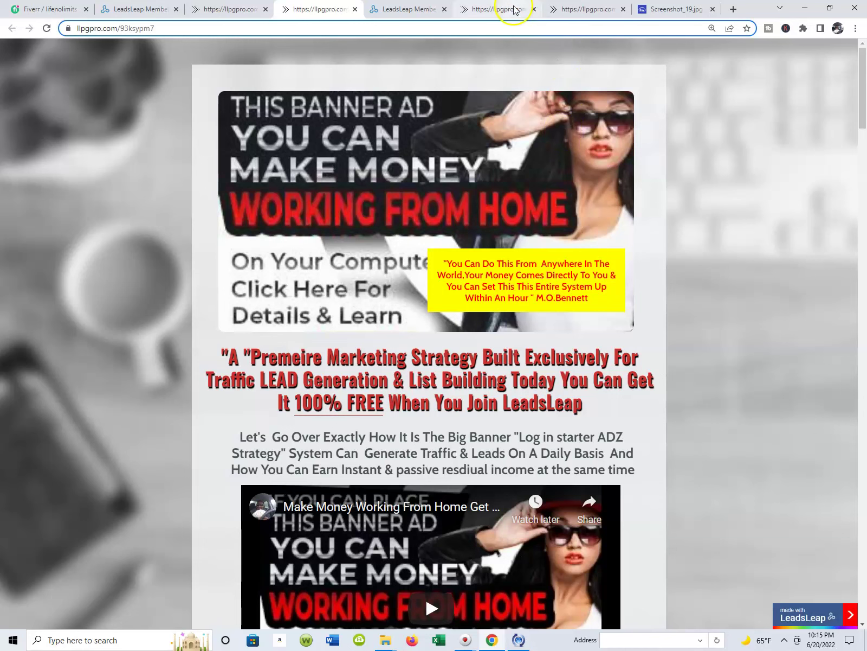
{"action": "scroll", "coordinate": [455, 259], "scroll_direction": "down", "scroll_amount": 8}
{"action": "scroll", "coordinate": [453, 261], "scroll_direction": "down", "scroll_amount": 3}
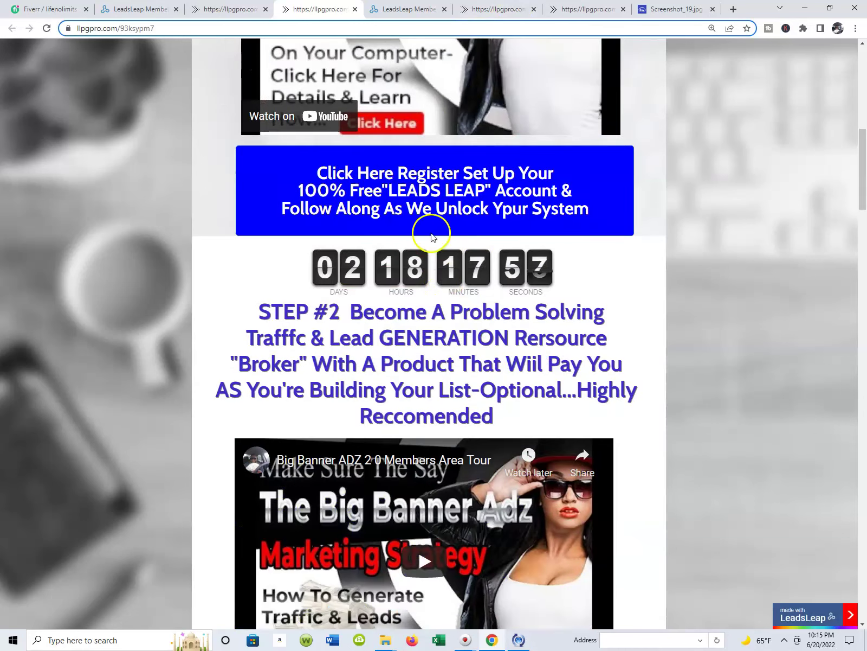
{"action": "left_click", "coordinate": [422, 204]}
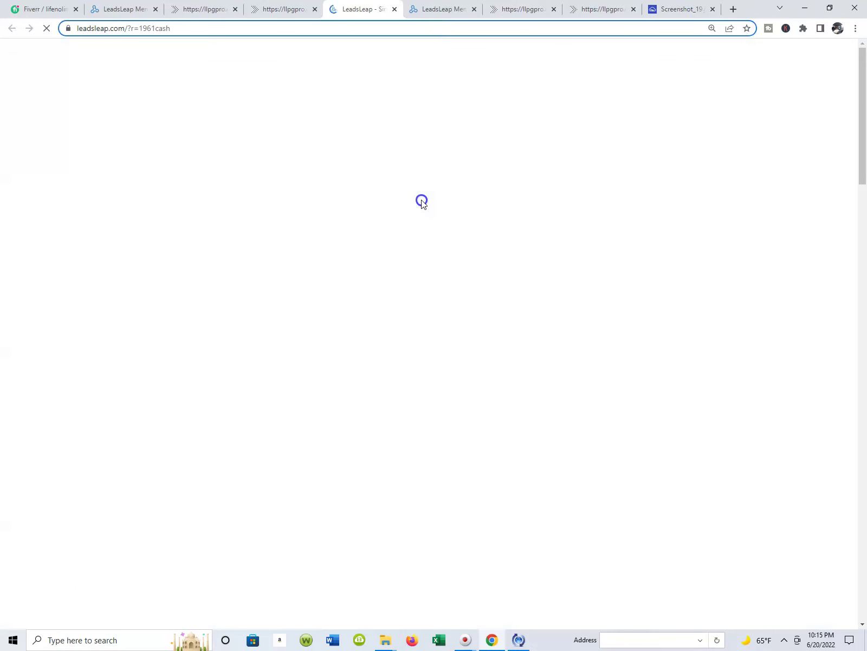